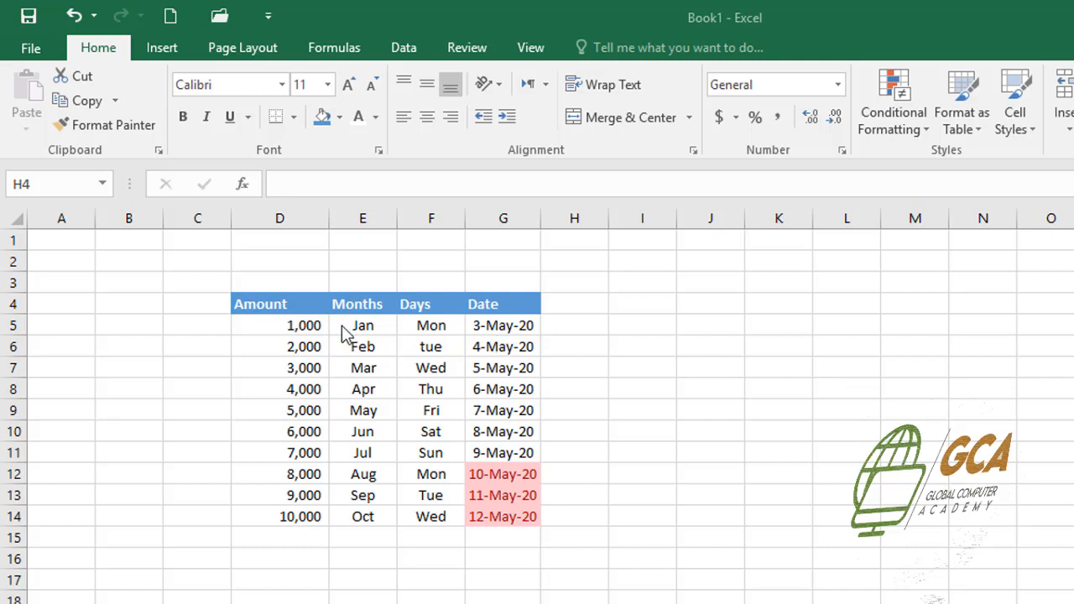
click(277, 326)
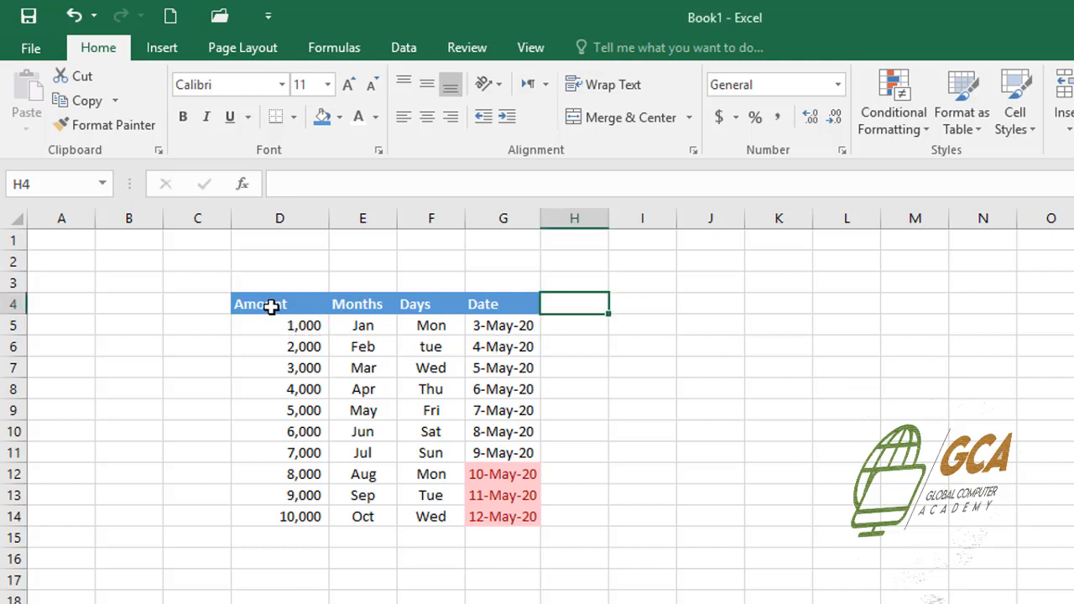
click(270, 307)
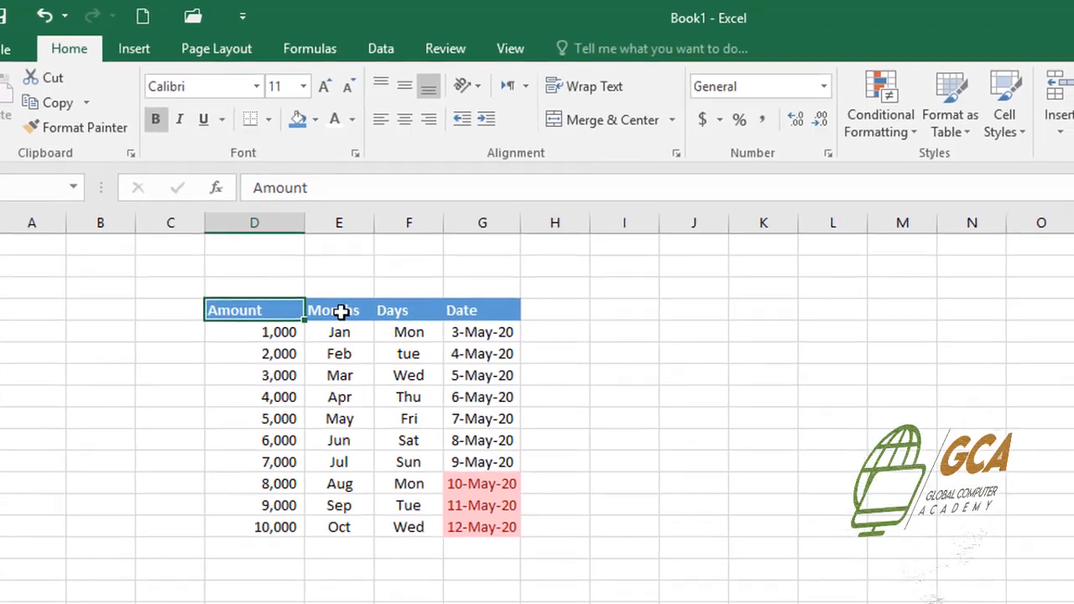
click(364, 305)
click(381, 316)
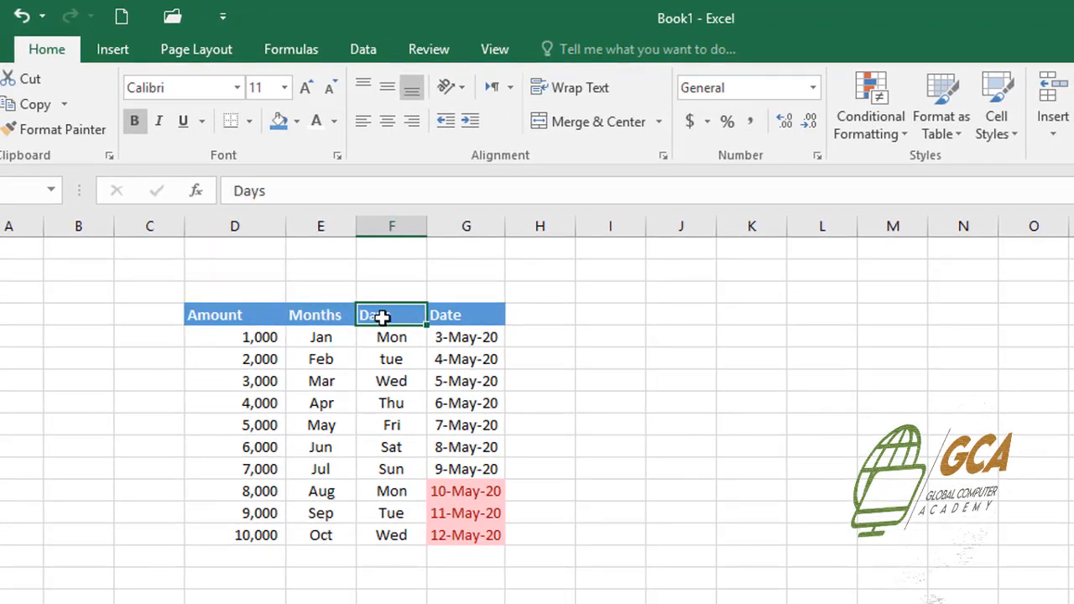
click(449, 316)
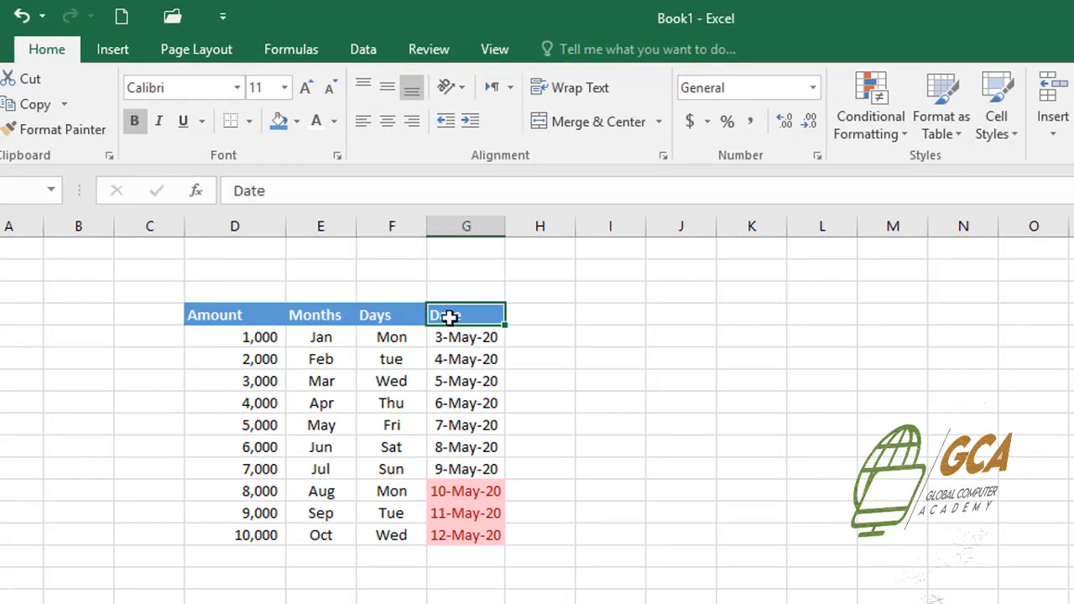
click(230, 340)
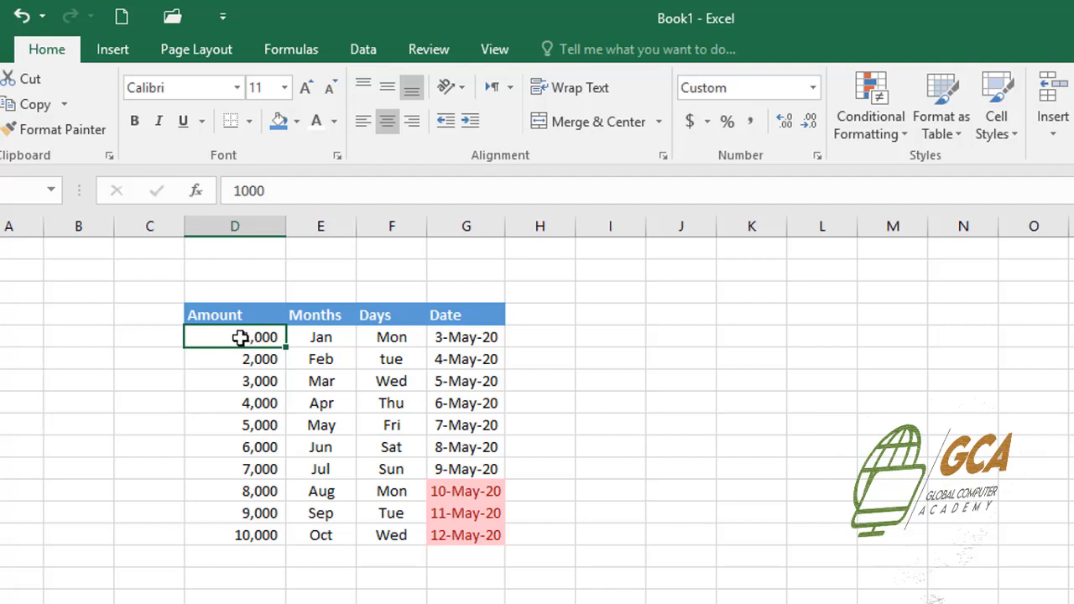
click(236, 360)
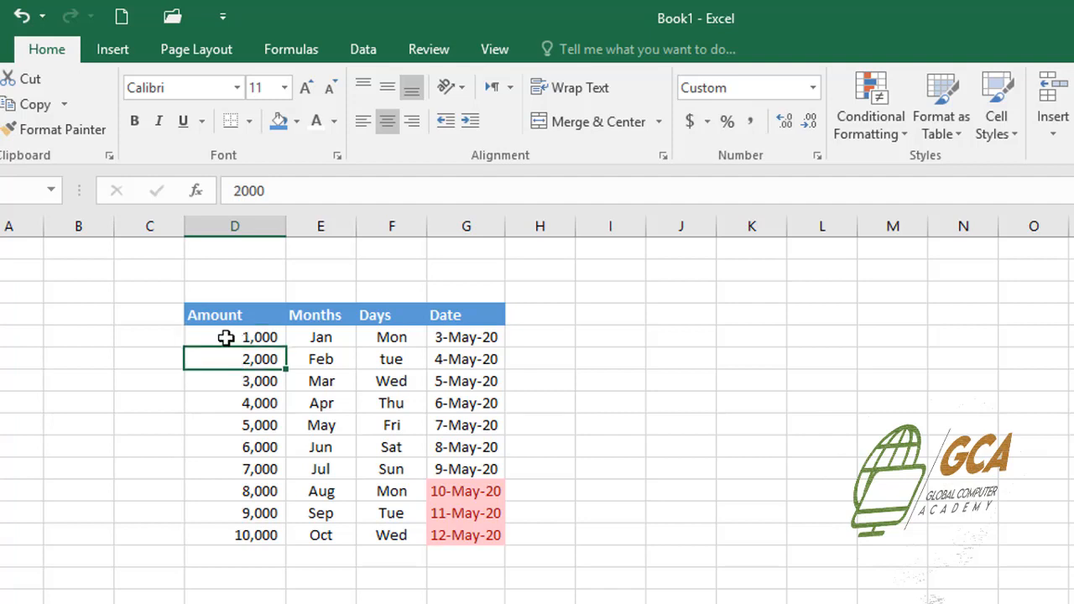
Apply the English (United States) dollar accounting format to the amounts in D5:D14
click(224, 337)
drag(226, 362, 230, 532)
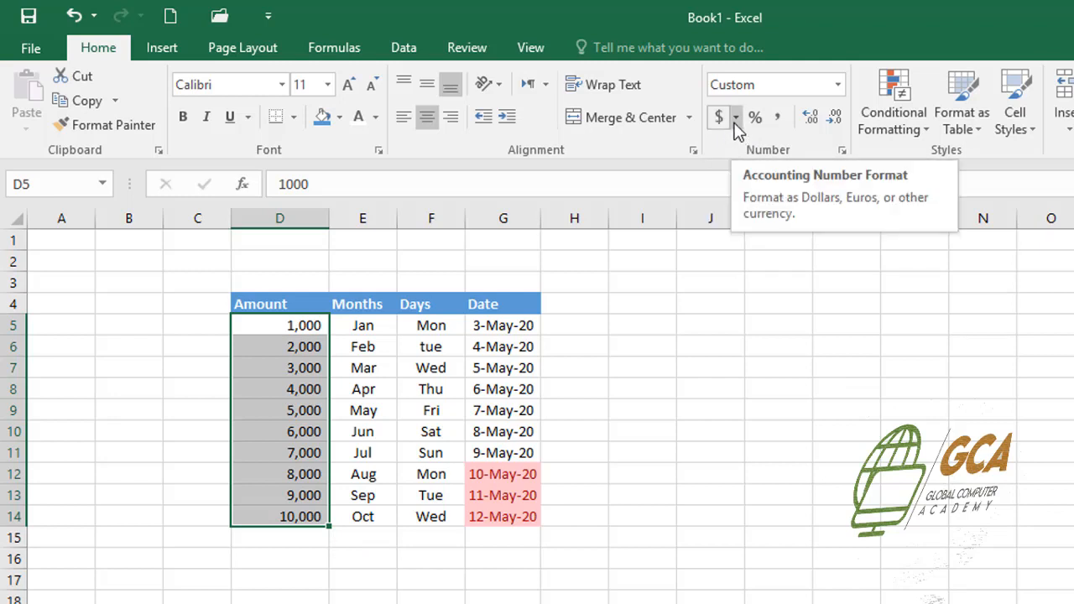
click(734, 122)
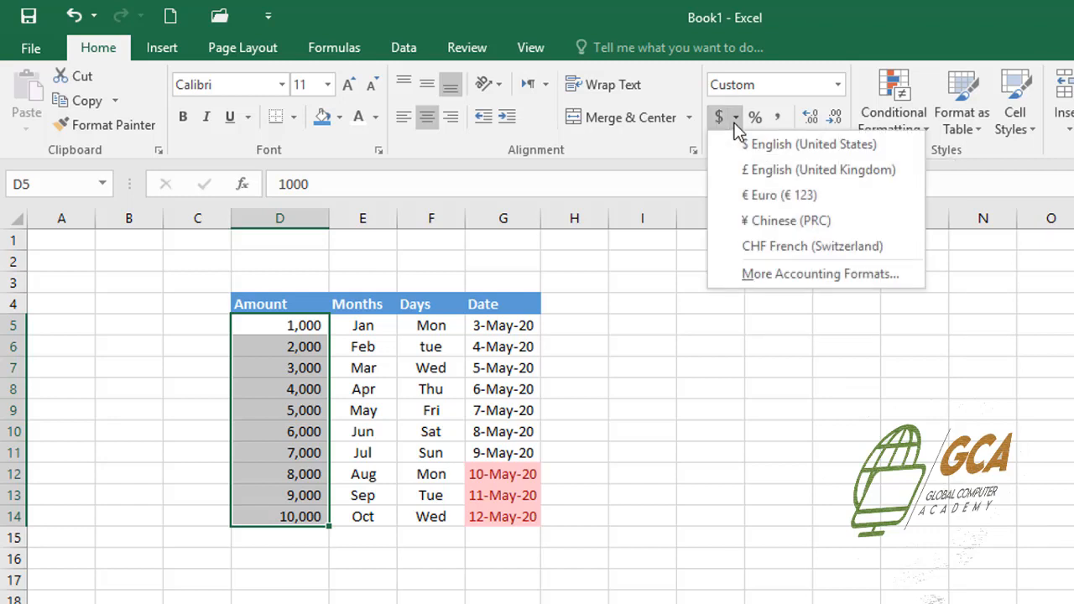
click(760, 147)
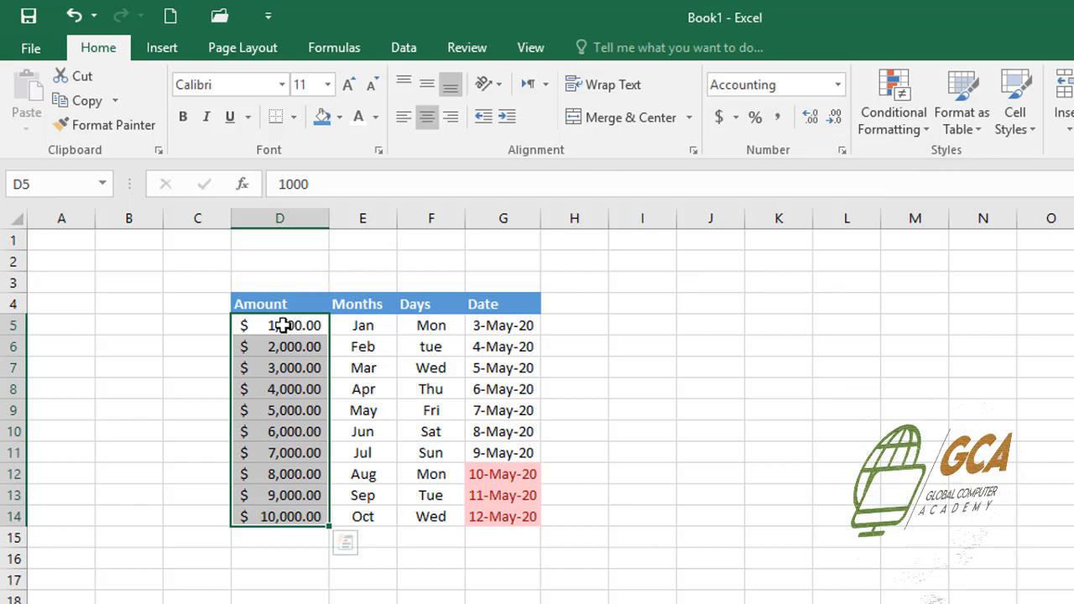
Change the Amount values' accounting format first to Euro (€ 123) and finally to Chinese (PRC)
click(736, 119)
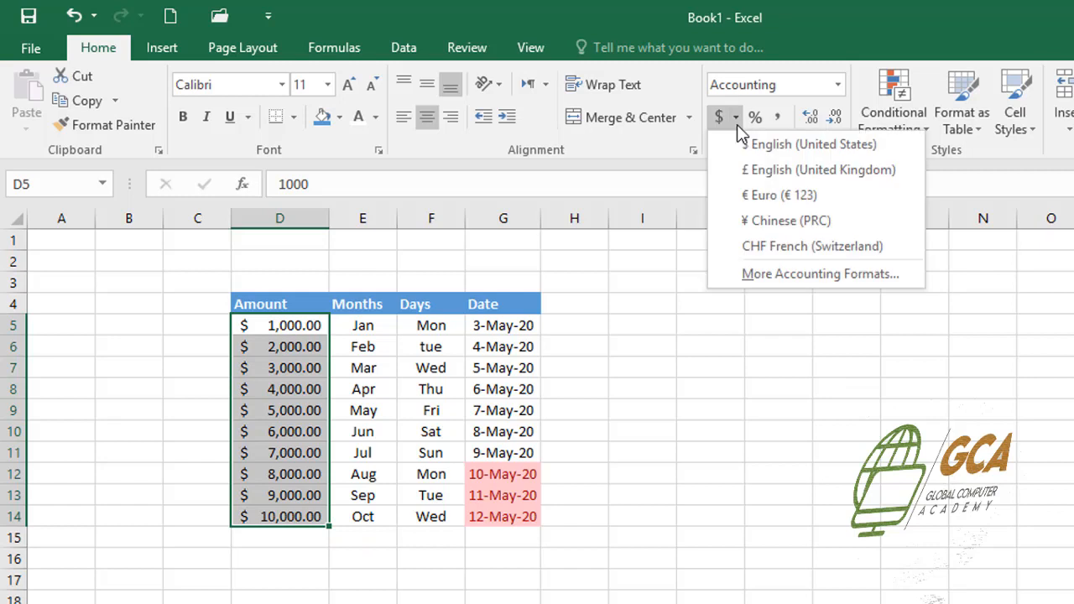
click(752, 195)
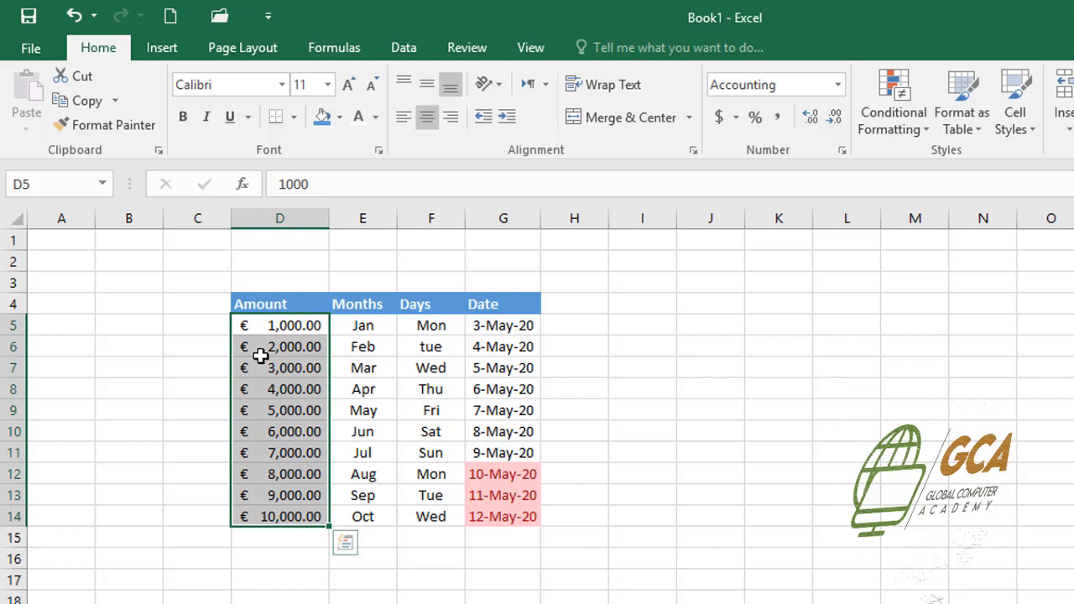
click(736, 118)
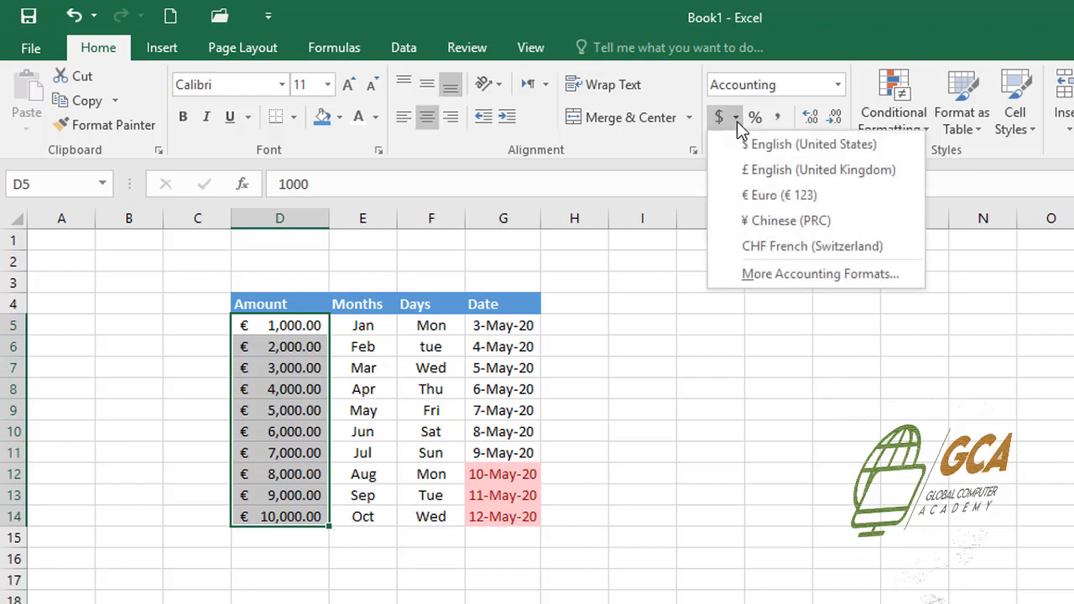
click(774, 221)
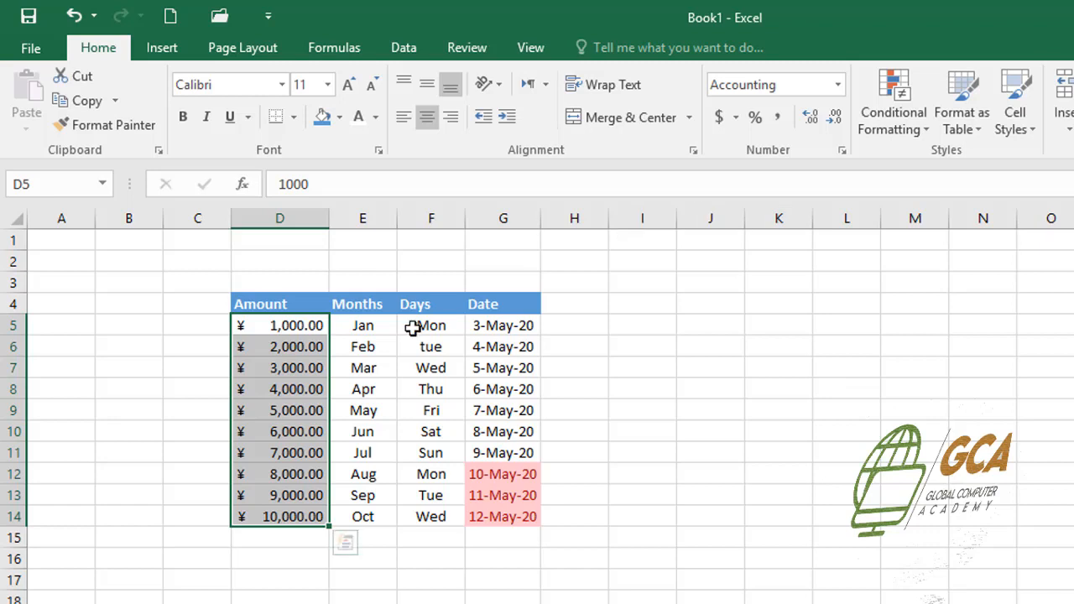
Format the amounts in D5:D14 as Currency with the PKR symbol, using the additional accounting format settings
click(278, 326)
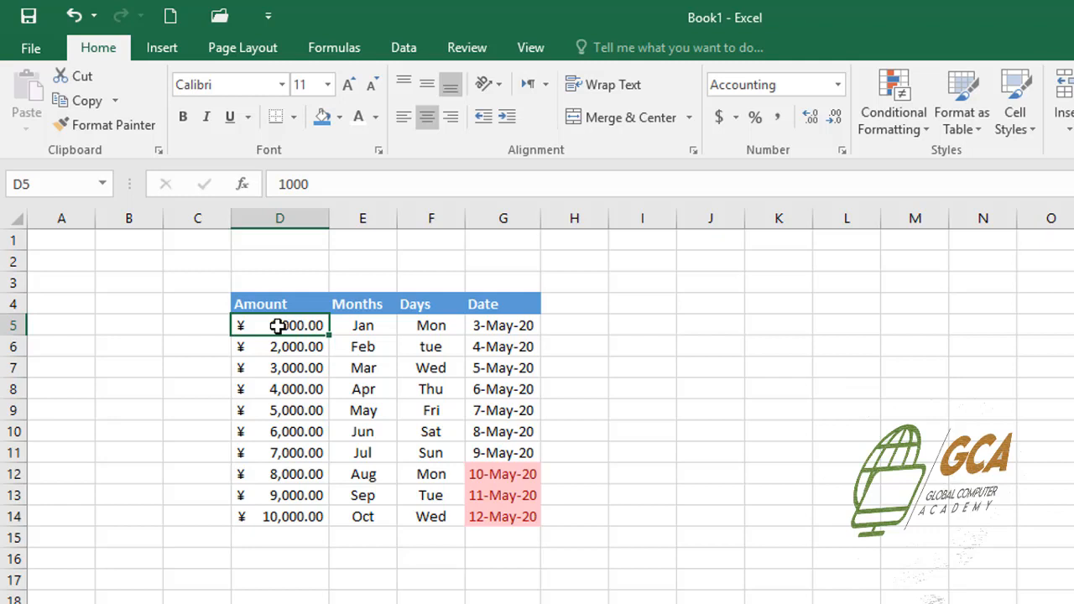
drag(278, 325, 283, 510)
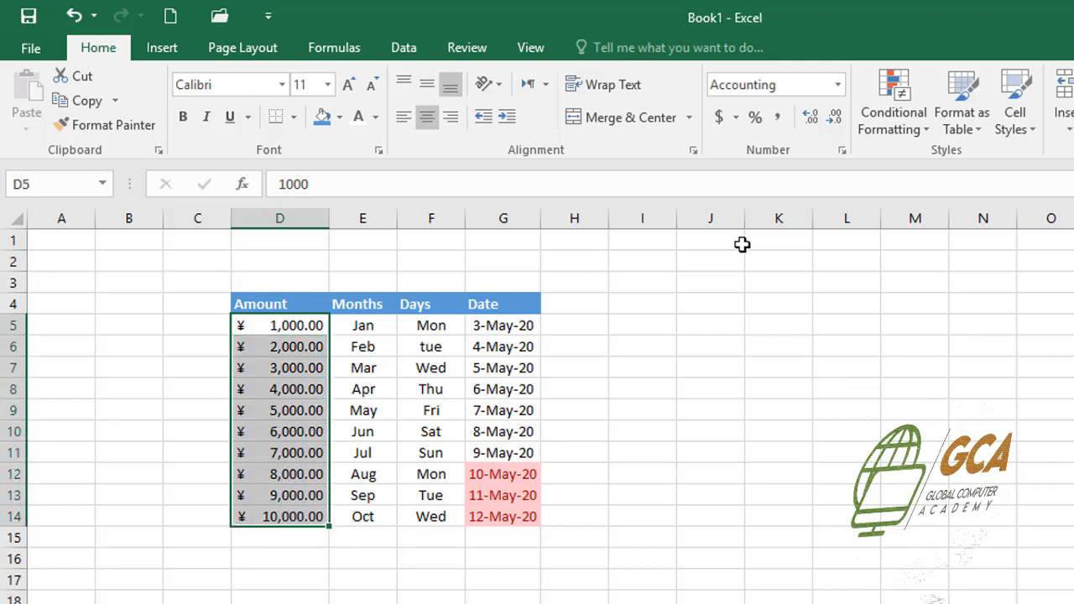
click(735, 119)
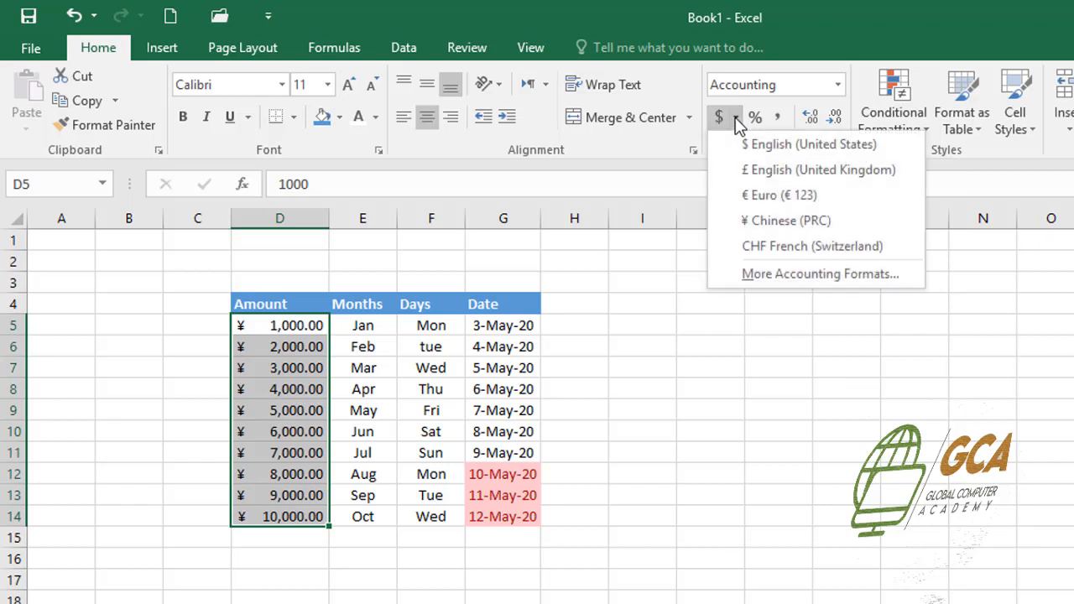
click(792, 283)
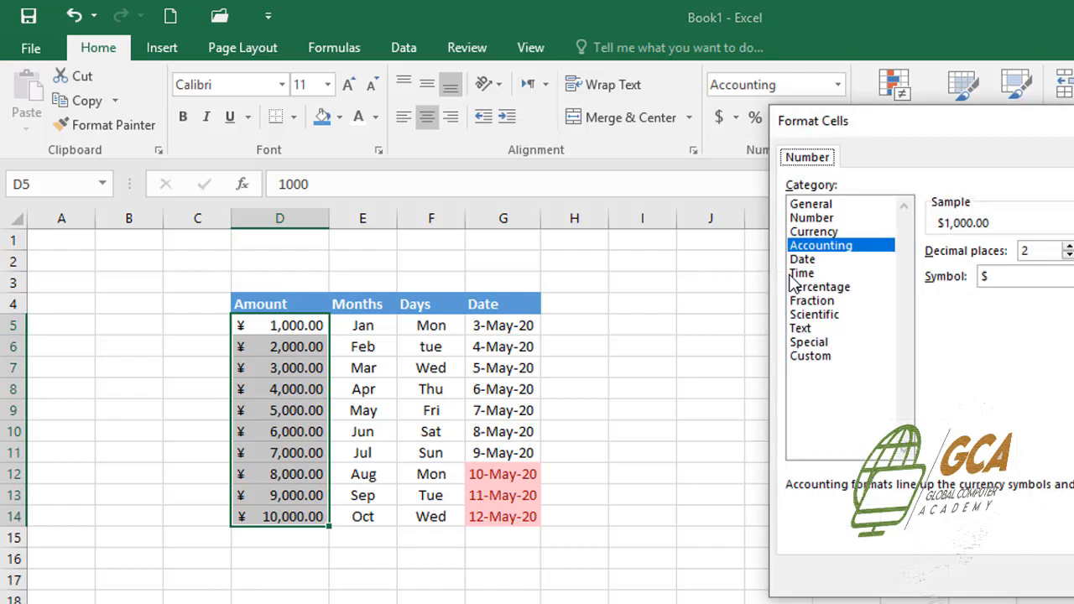
click(815, 233)
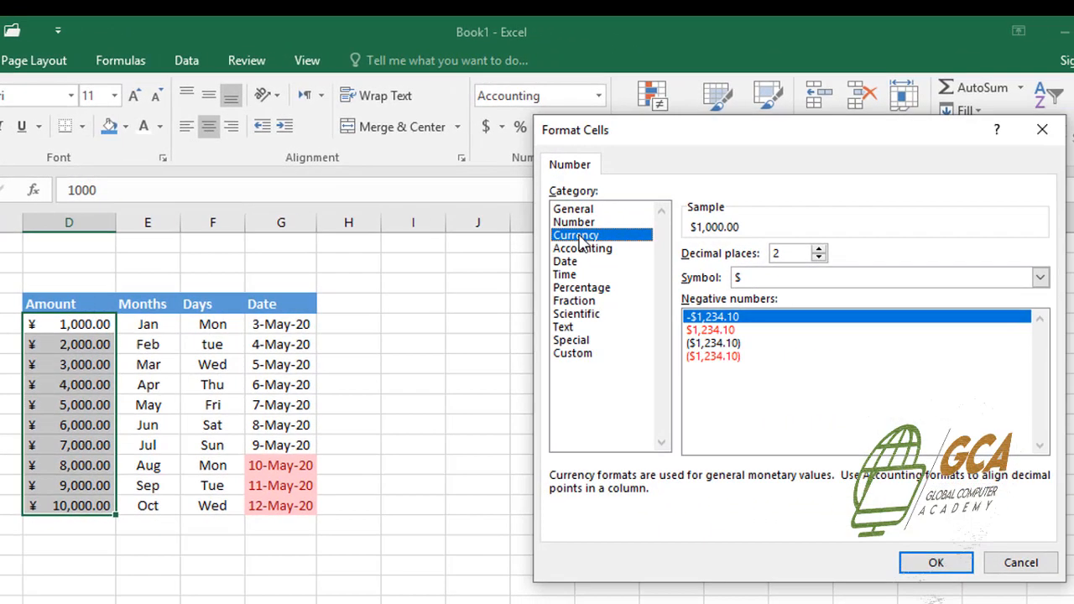
click(1040, 278)
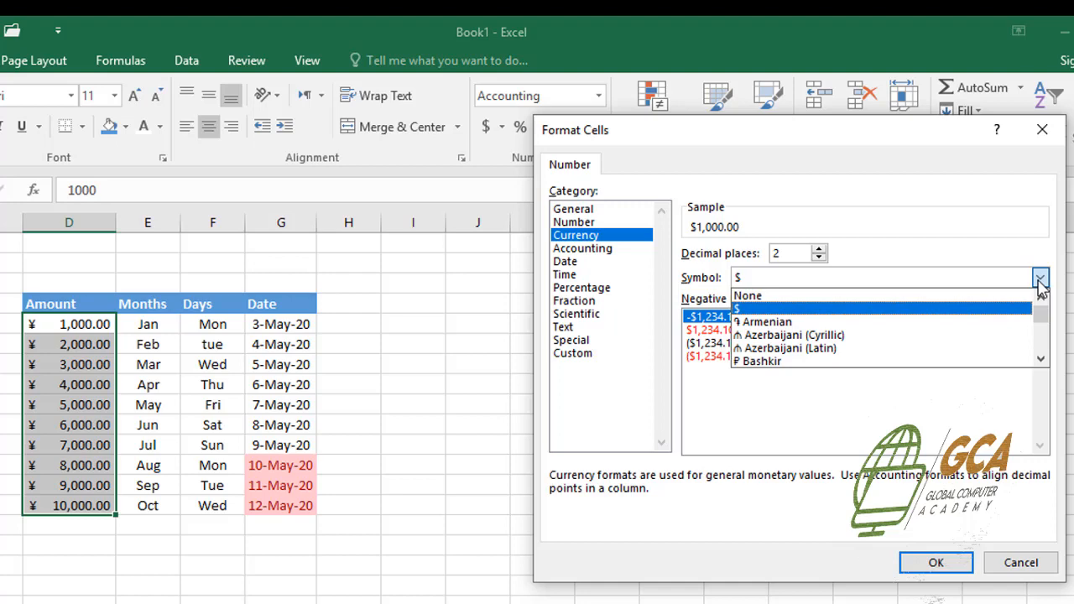
text(pkr)
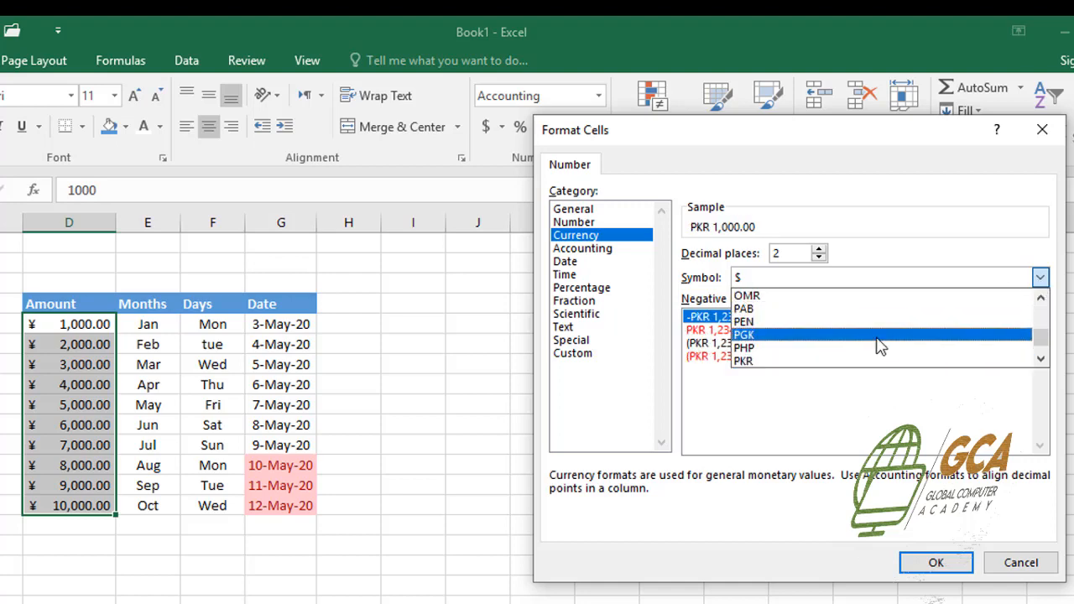
click(810, 363)
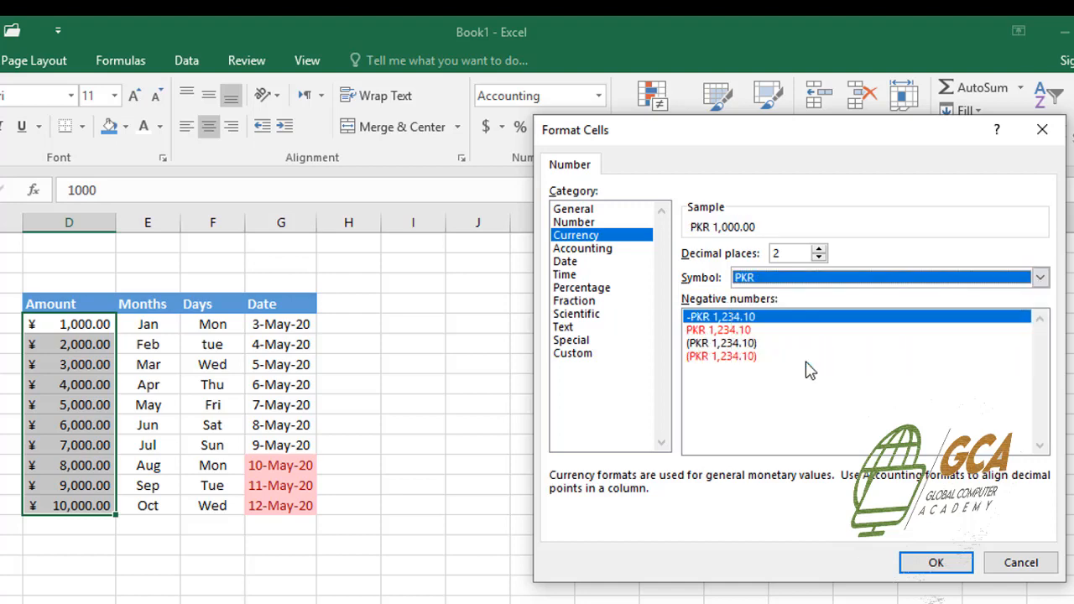
click(935, 565)
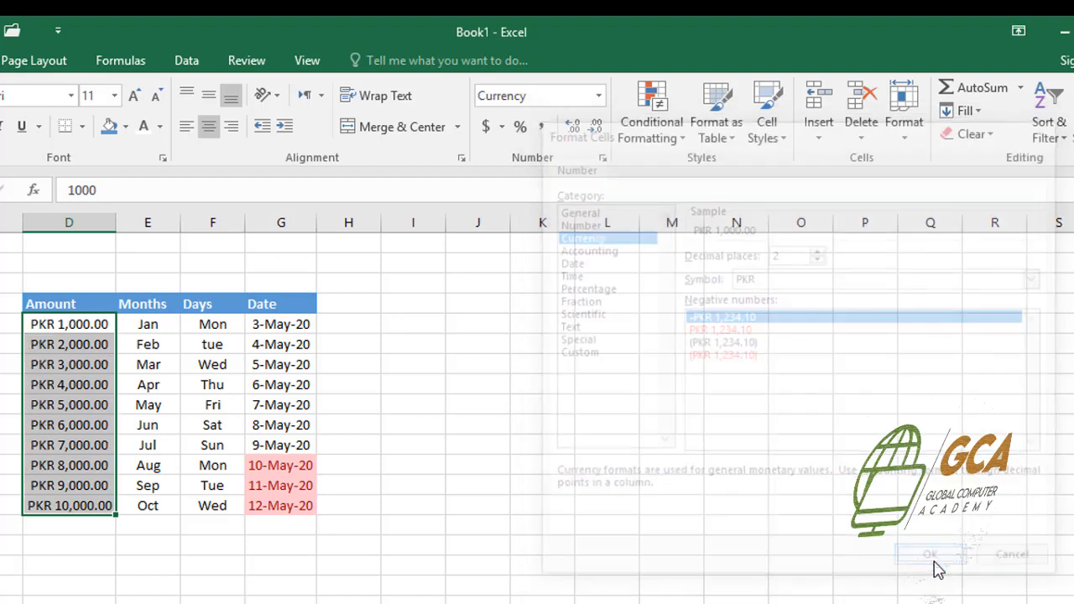
Reset the amounts in D5:D14 to the General number format
click(88, 326)
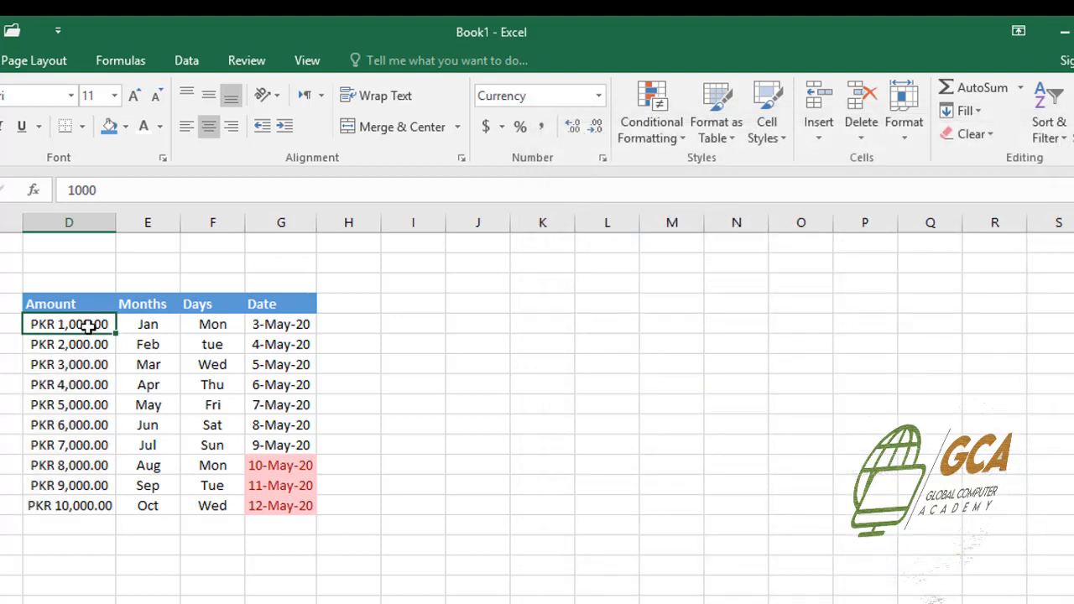
drag(88, 327, 75, 500)
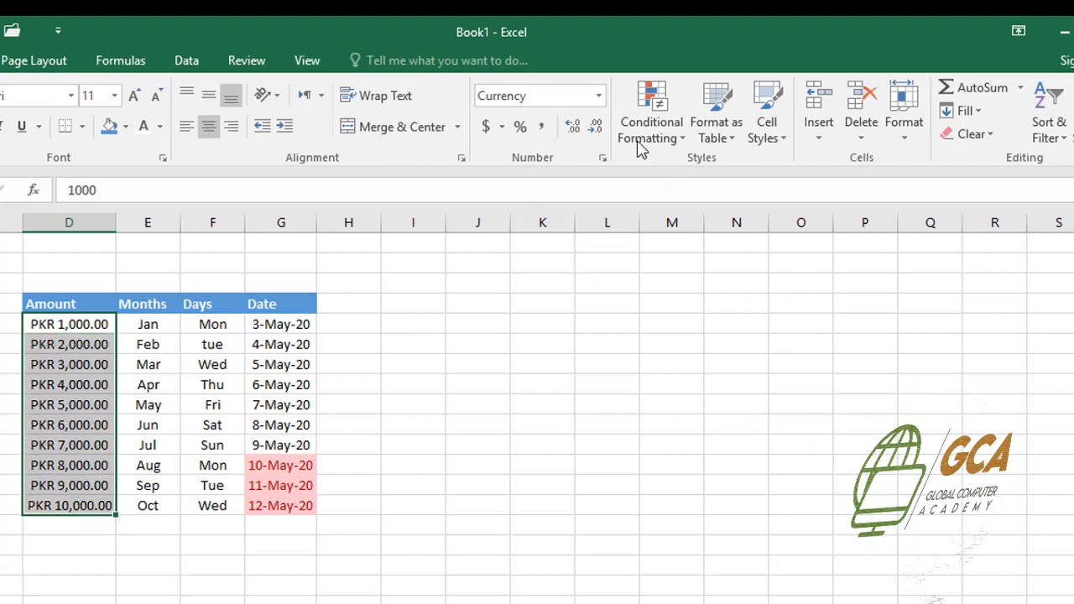
click(598, 99)
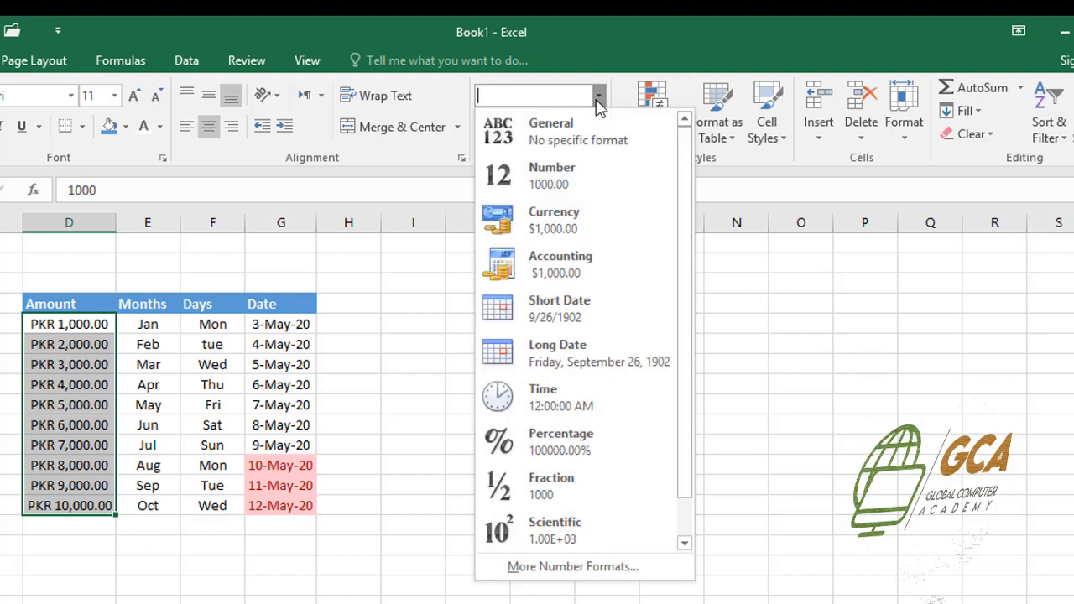
click(579, 142)
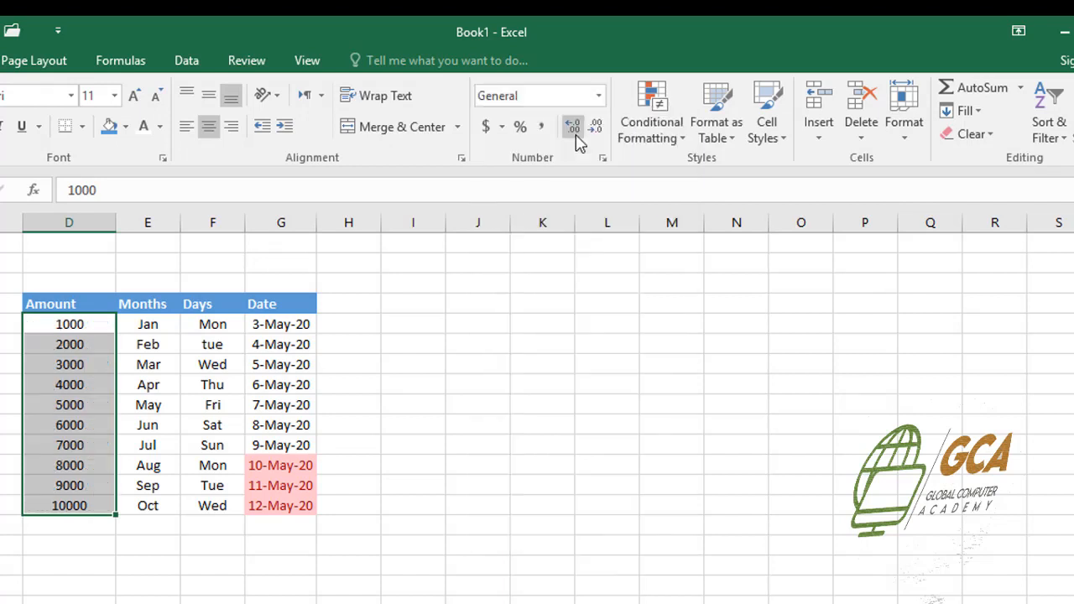
Apply Percent Style to the amounts in D5:D14 and return them to the General format
click(55, 327)
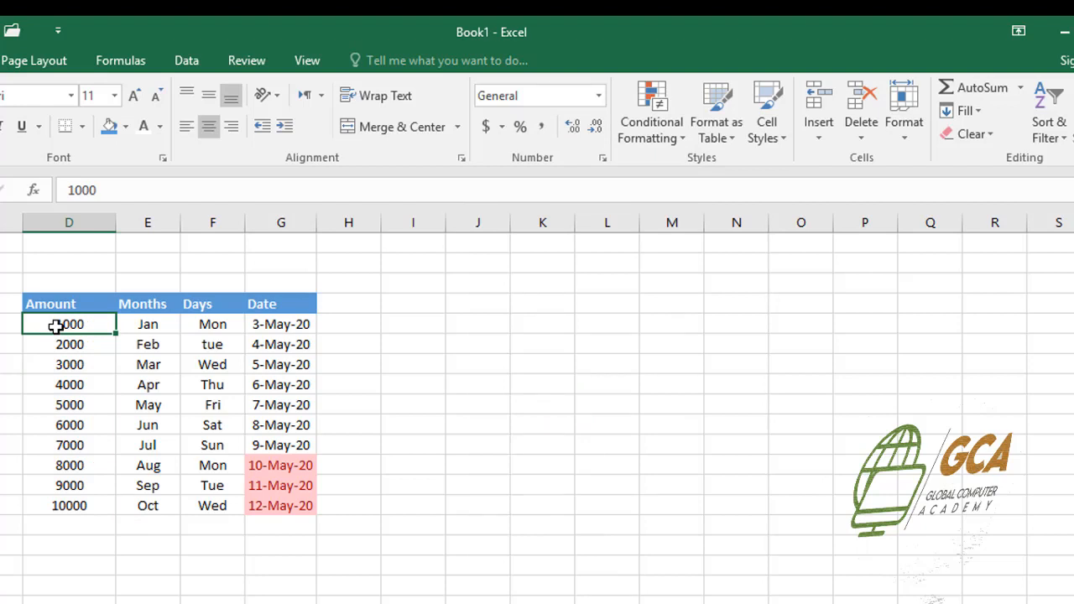
drag(56, 326, 59, 498)
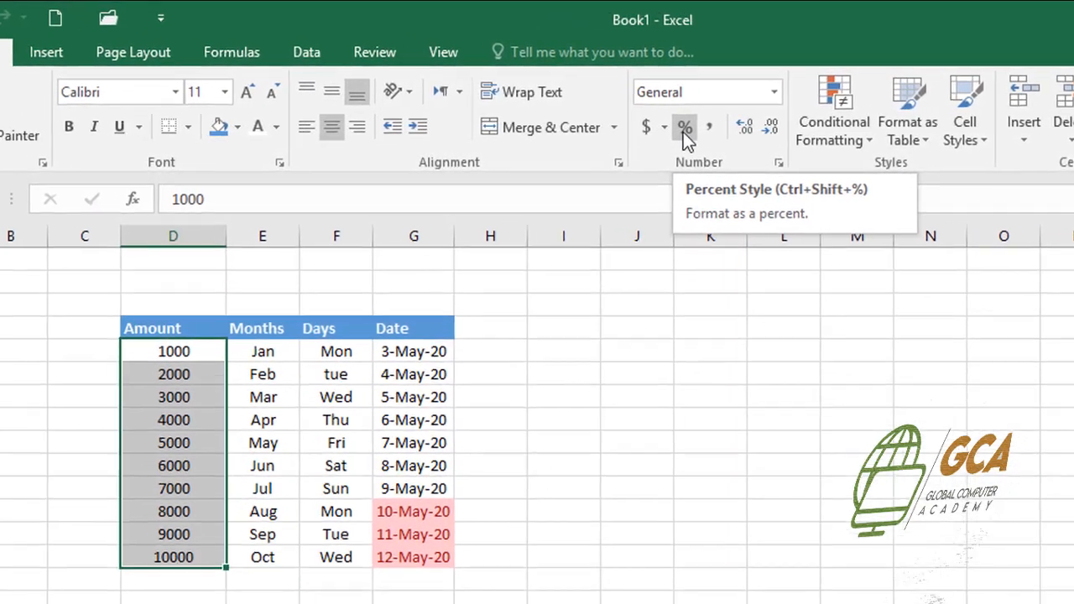
click(694, 130)
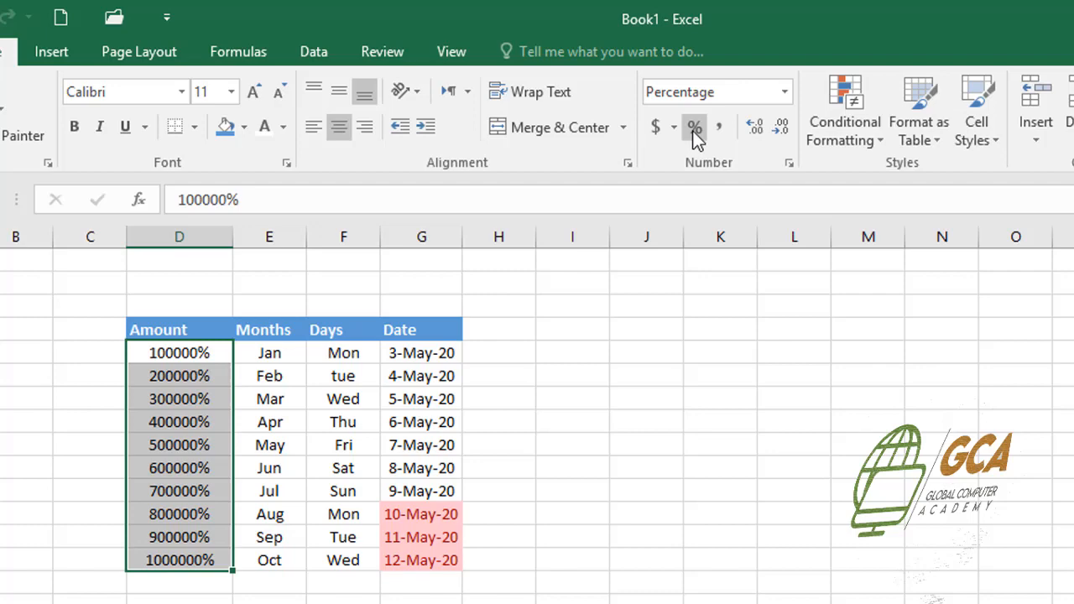
click(784, 93)
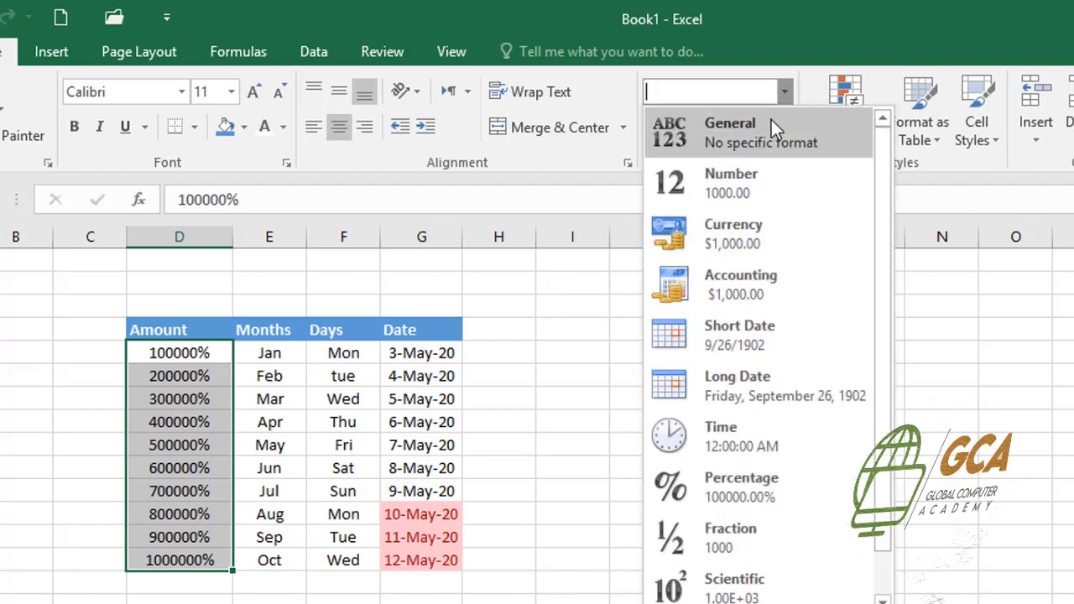
click(765, 126)
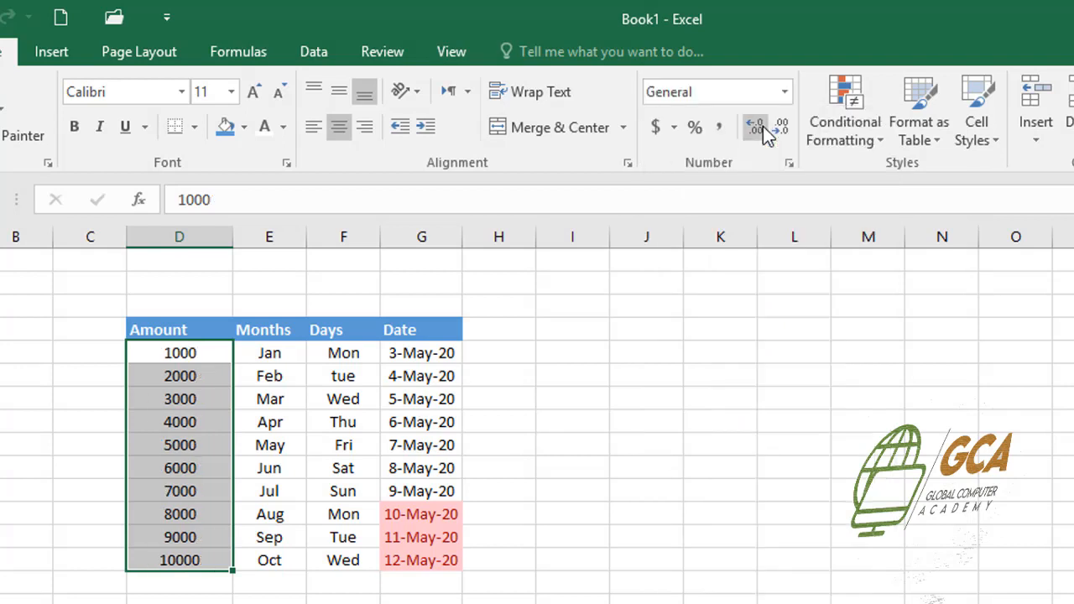
Apply Comma Style to the amounts in D5:D14 and increase their decimals to three places
click(181, 357)
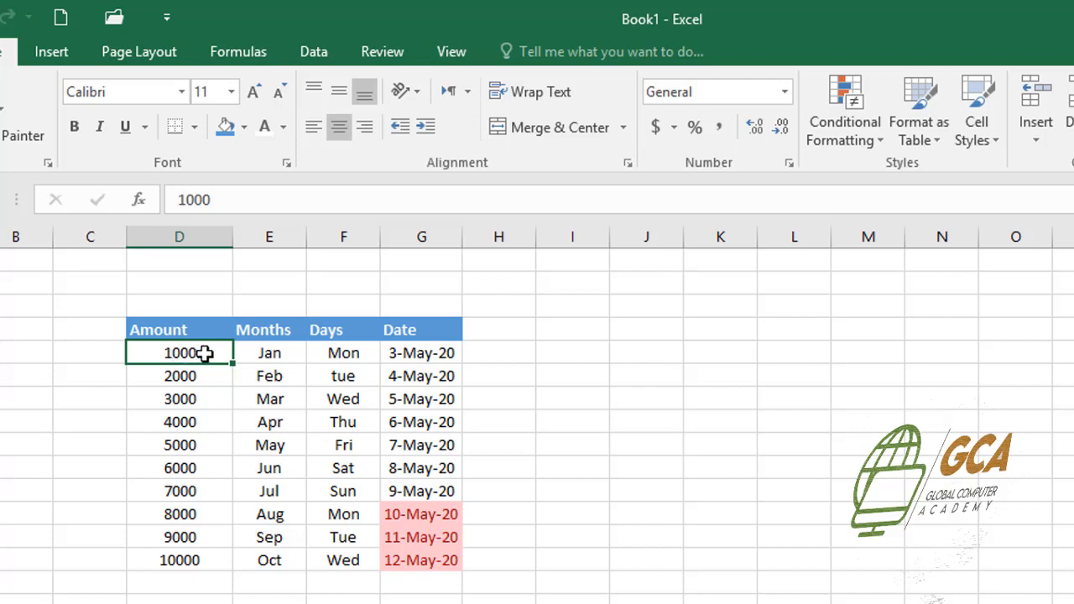
drag(185, 353, 186, 550)
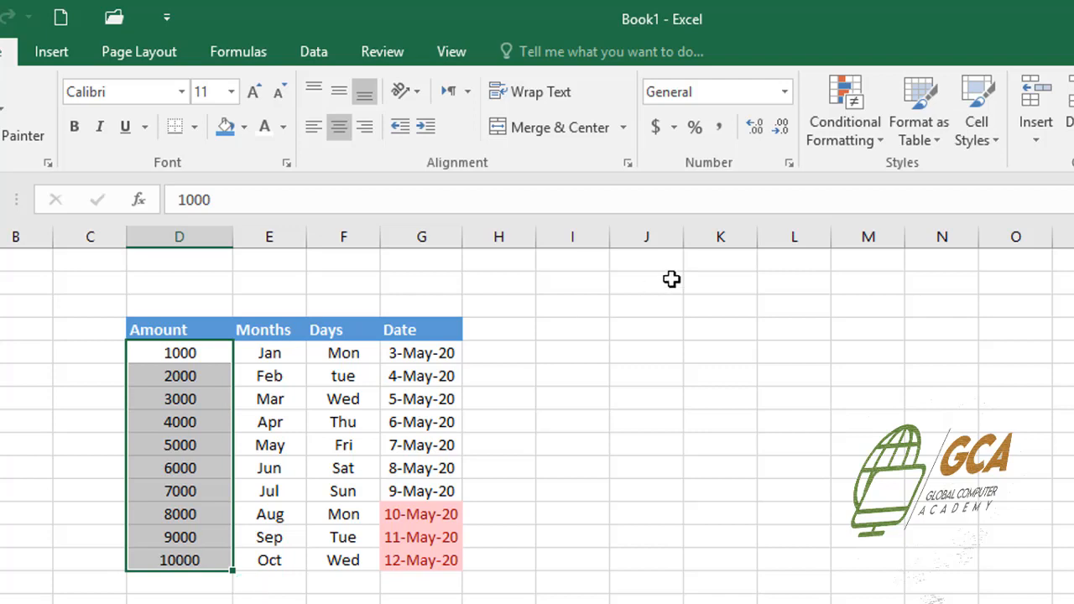
click(720, 129)
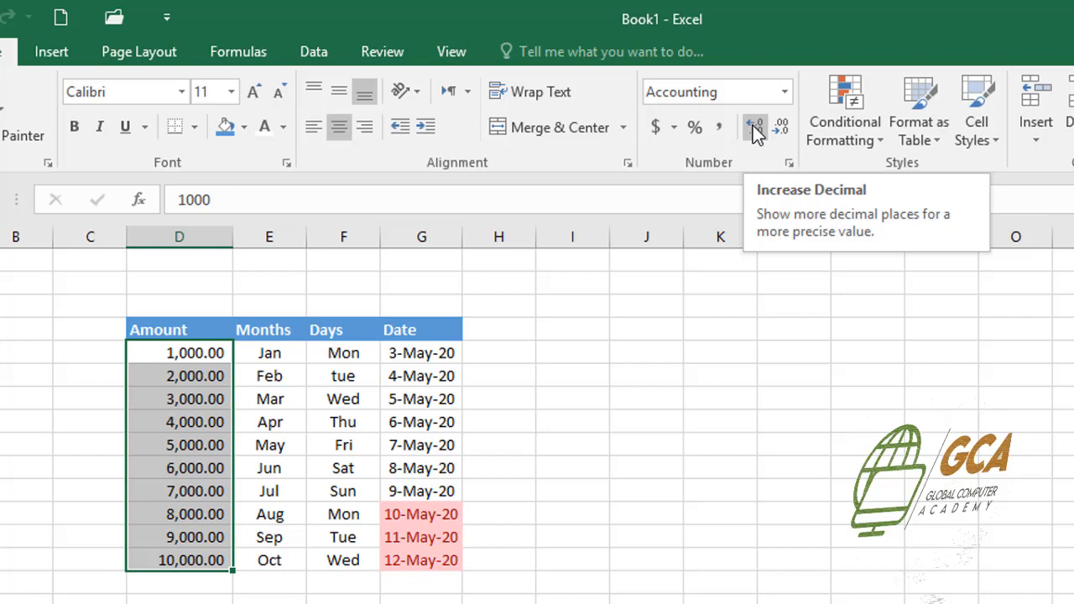
click(755, 127)
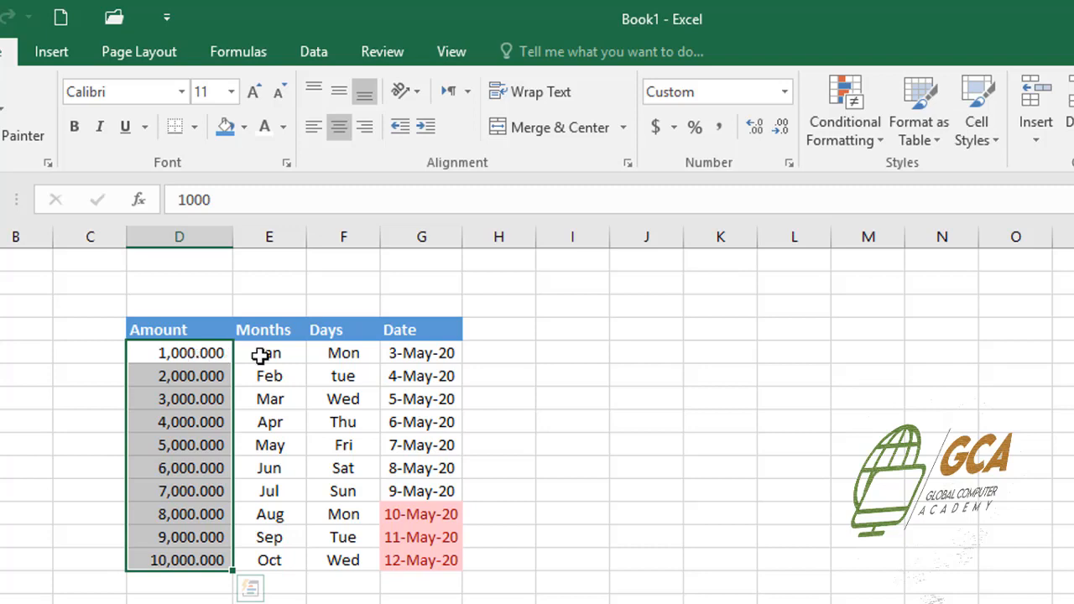
Decrease the decimals of the amounts in D5:D14 to zero places
click(781, 128)
click(781, 128)
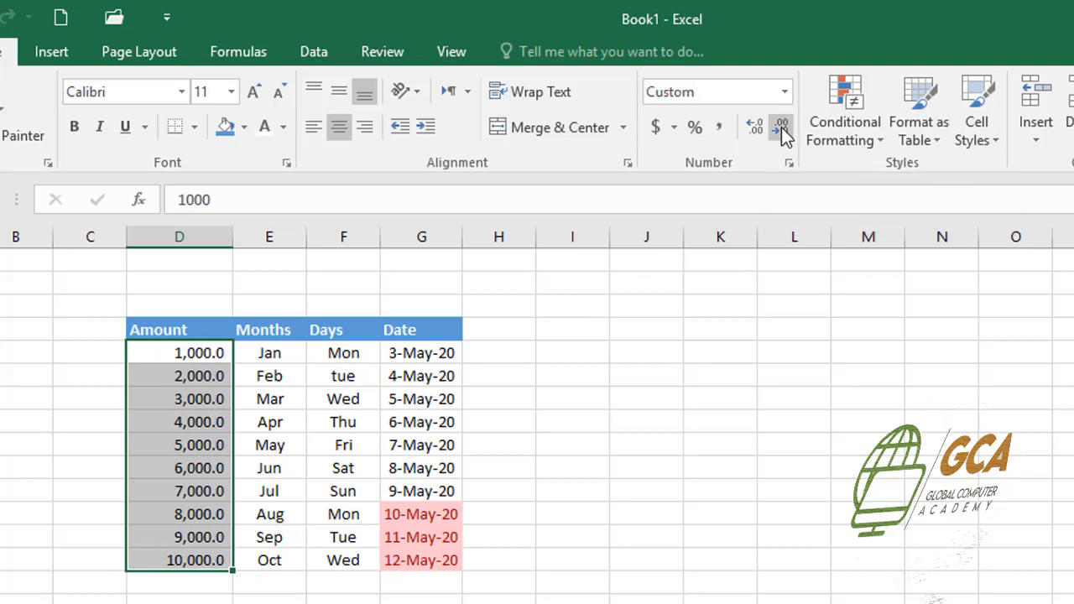
click(781, 128)
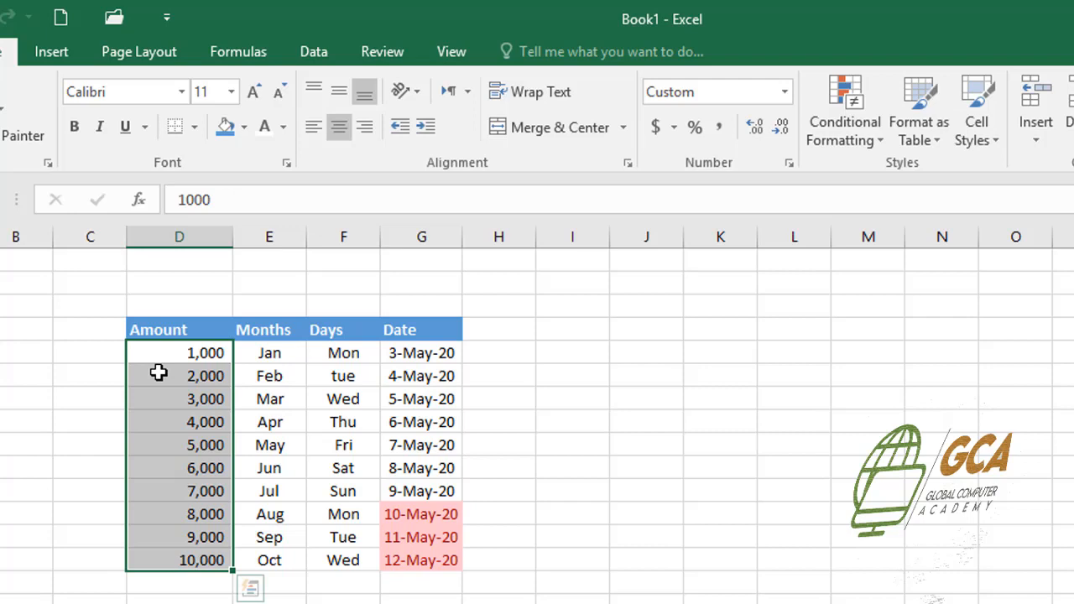
Highlight amounts in D5:D14 greater than 5000 with Light Red Fill with Dark Red Text, using conditional formatting
click(862, 150)
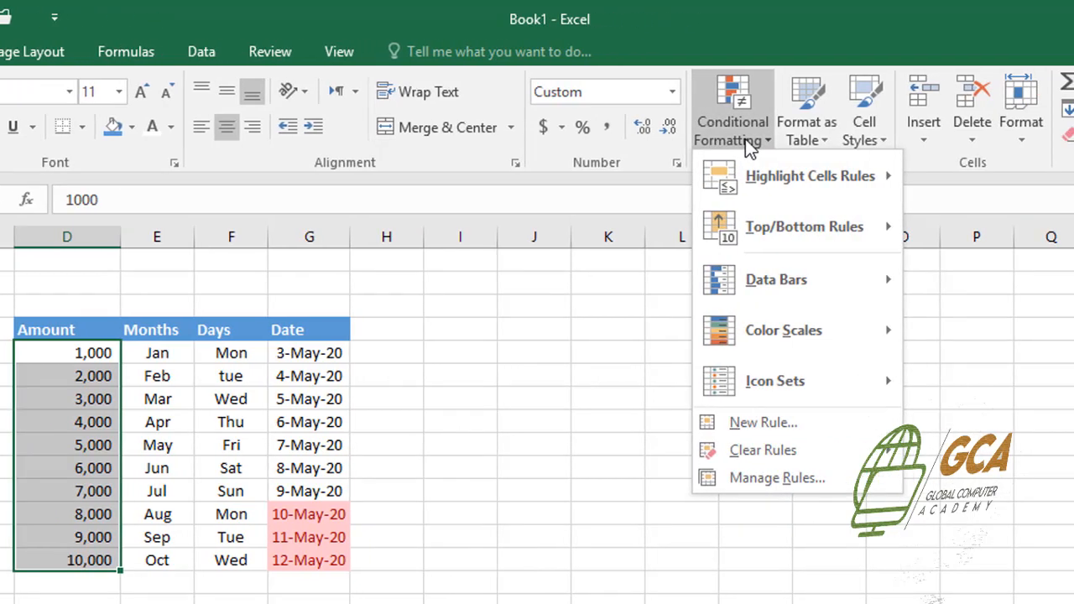
mouse_move(775, 178)
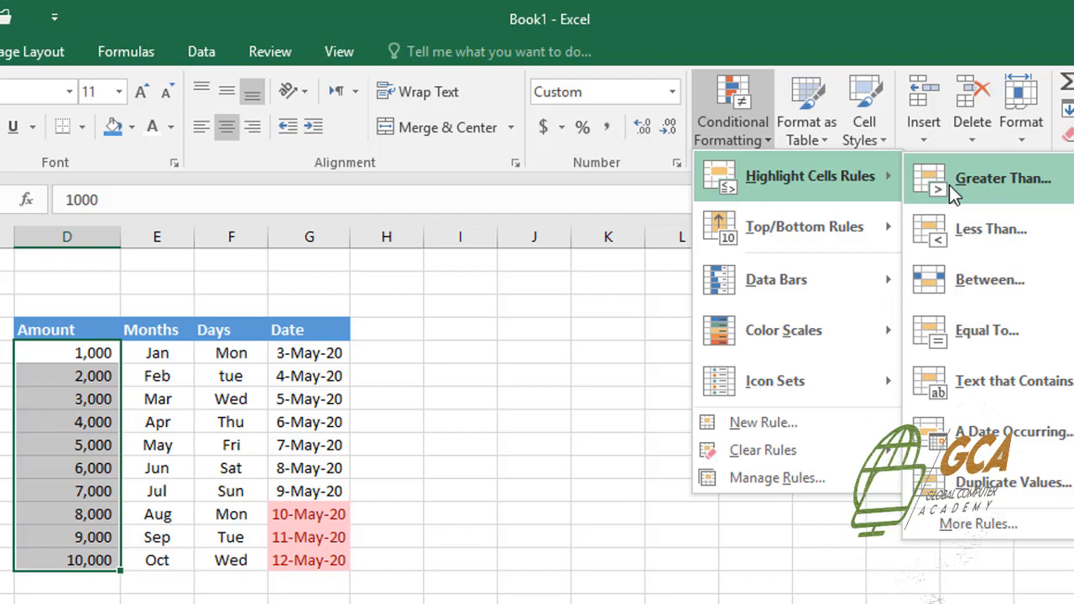
click(1014, 184)
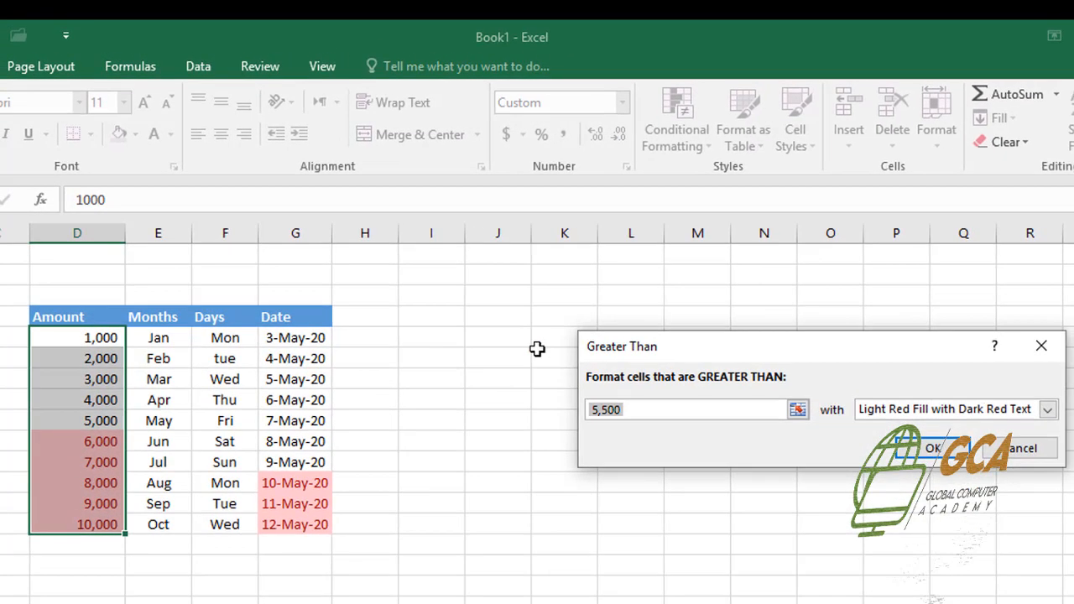
drag(637, 411, 573, 412)
text(5000)
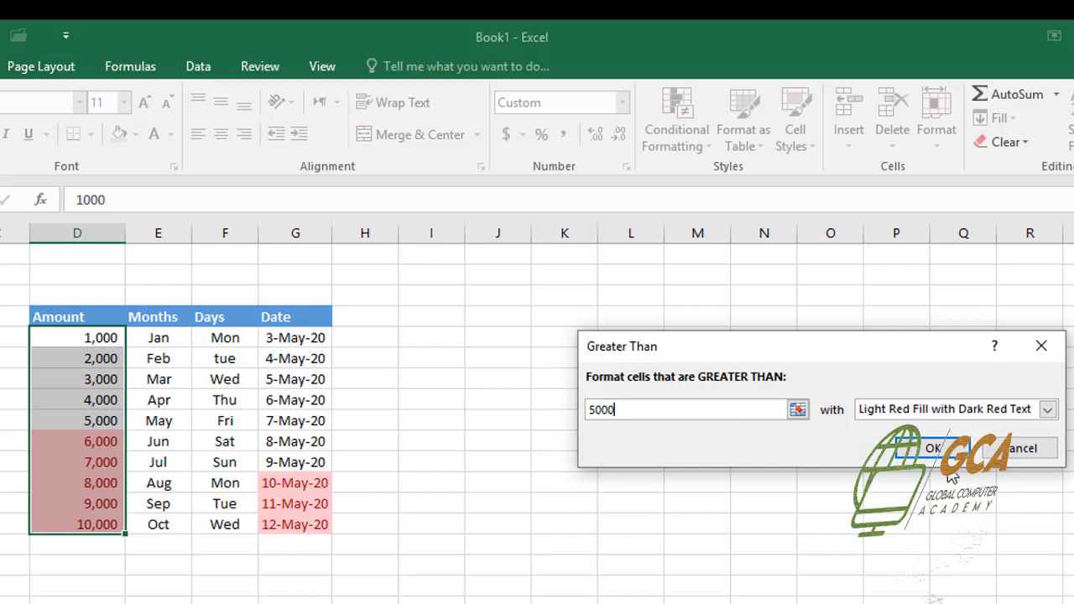
click(933, 448)
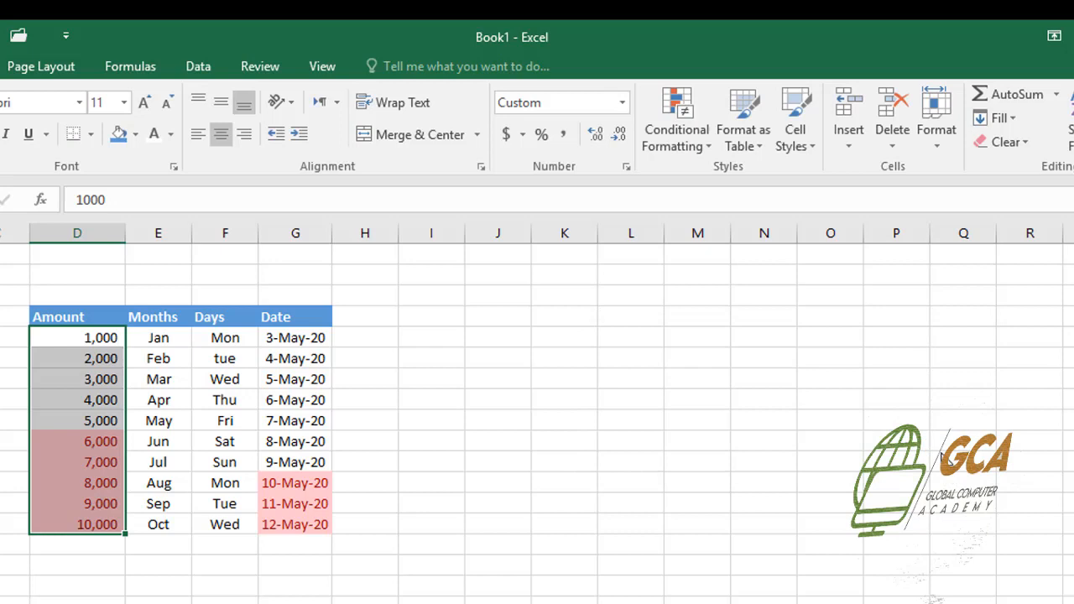
click(86, 443)
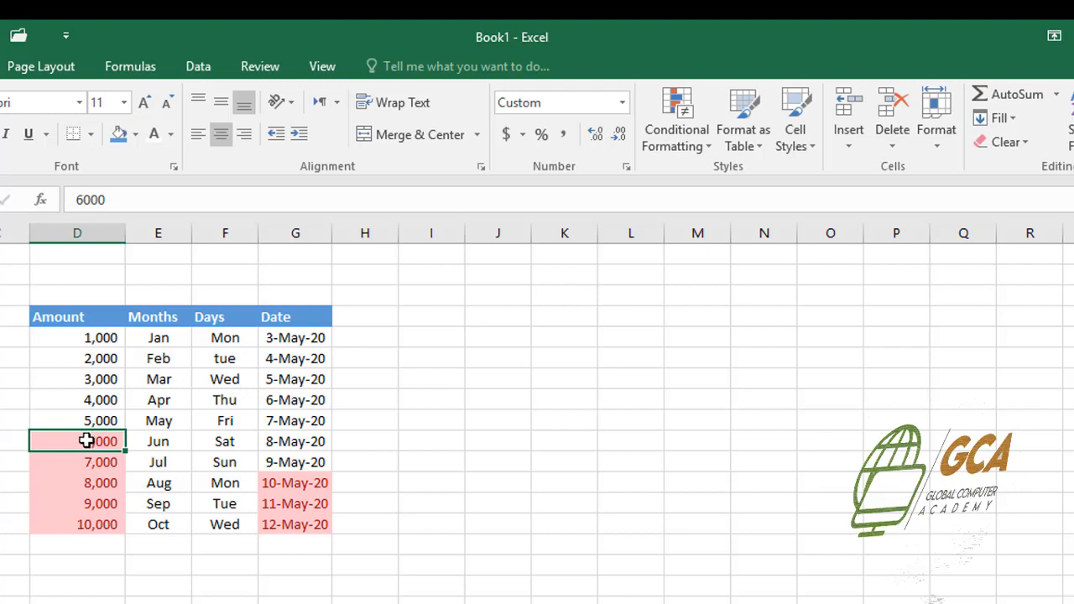
Add a Less Than rule to D5:D14 that formats amounts below 6000 with Green Fill with Dark Green Text
drag(58, 338, 61, 520)
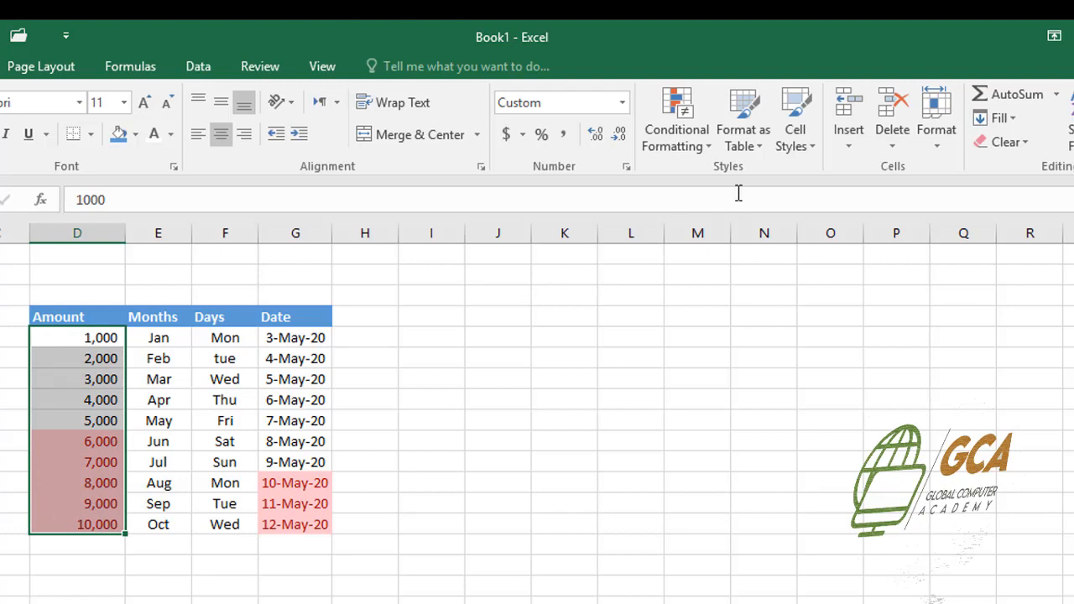
click(699, 148)
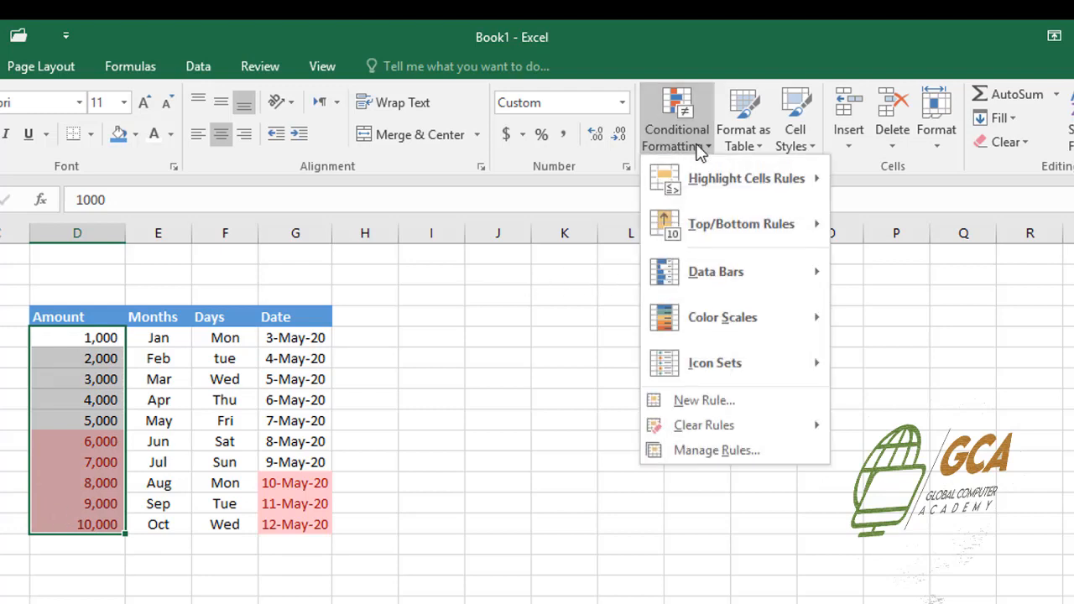
mouse_move(712, 180)
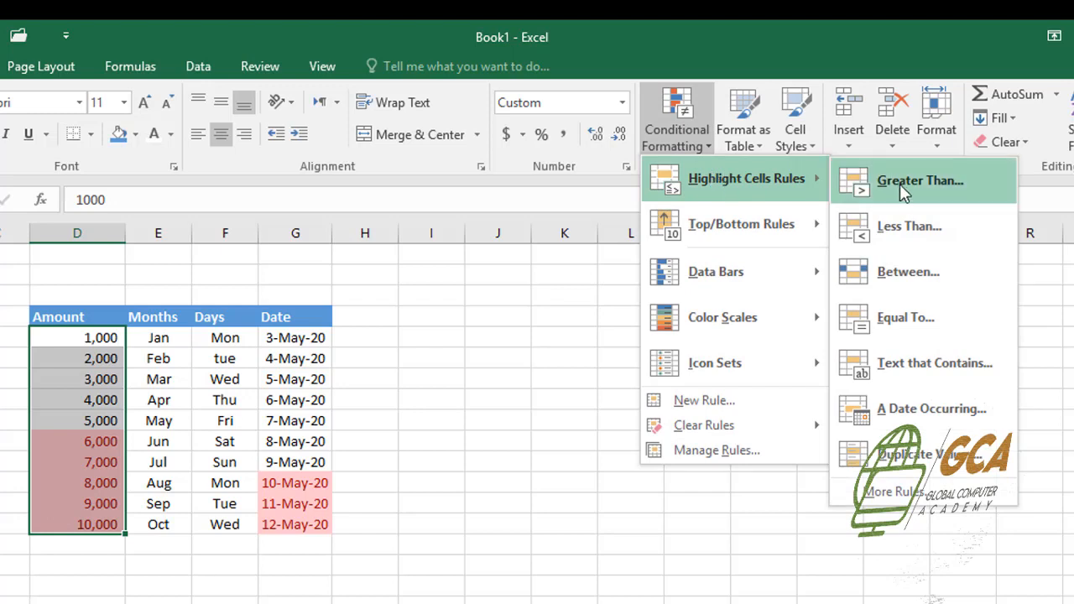
click(905, 229)
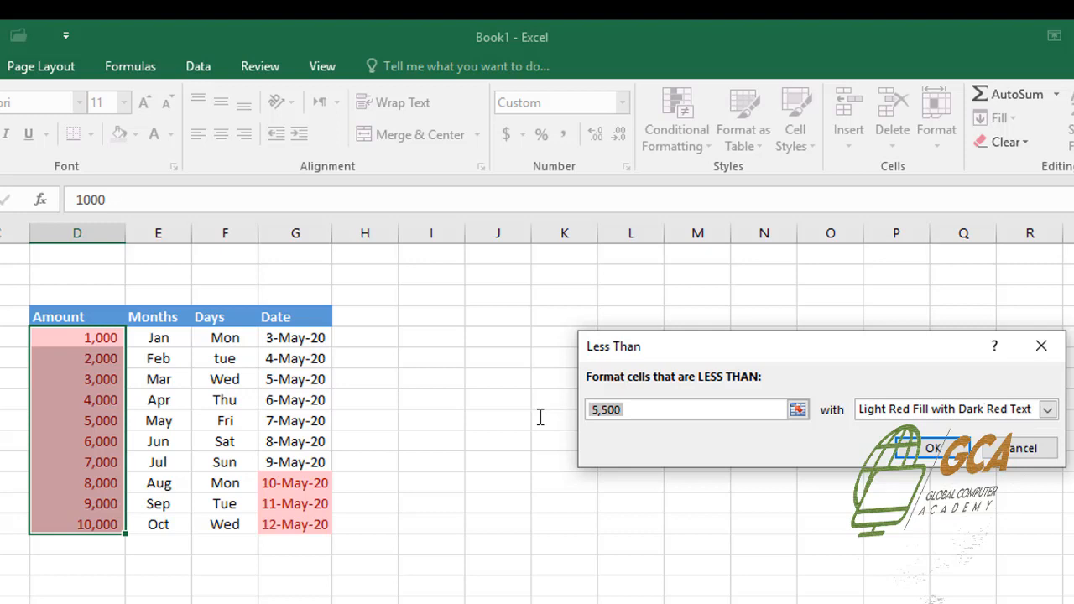
text(6000)
click(1049, 411)
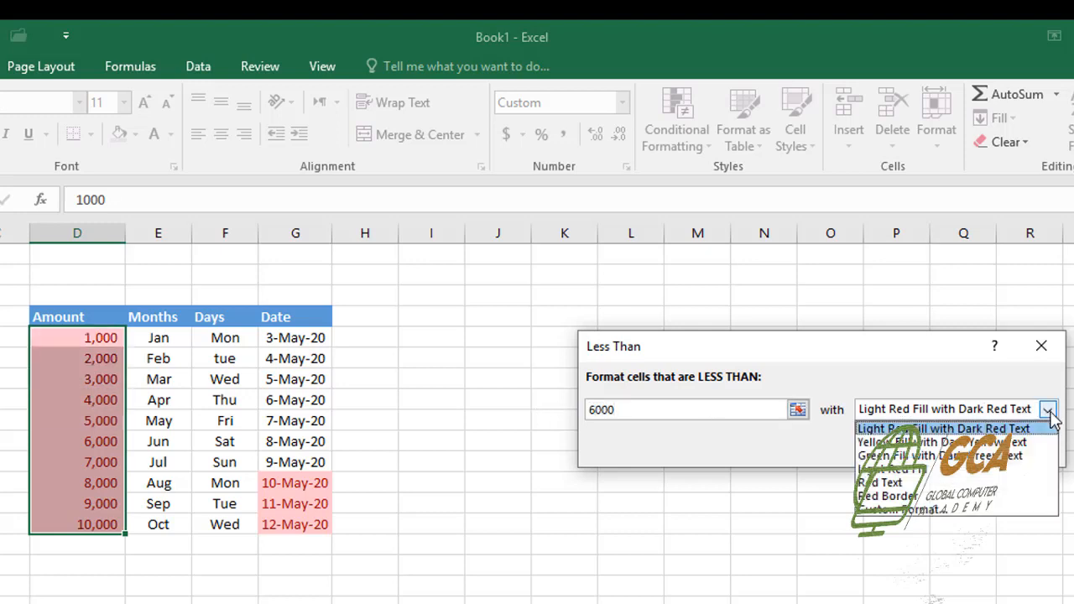
click(993, 458)
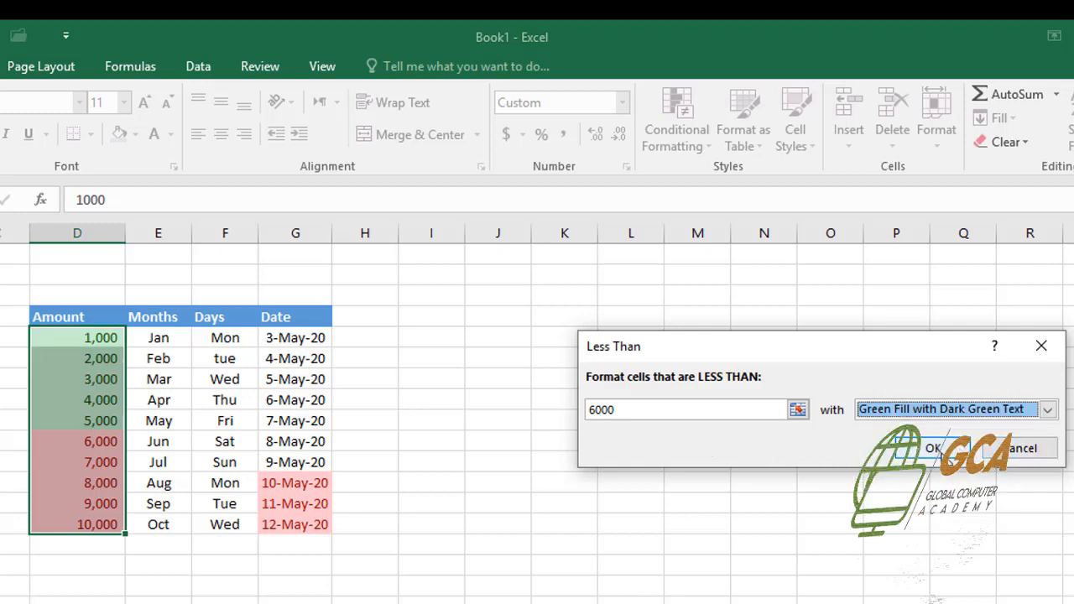
click(936, 449)
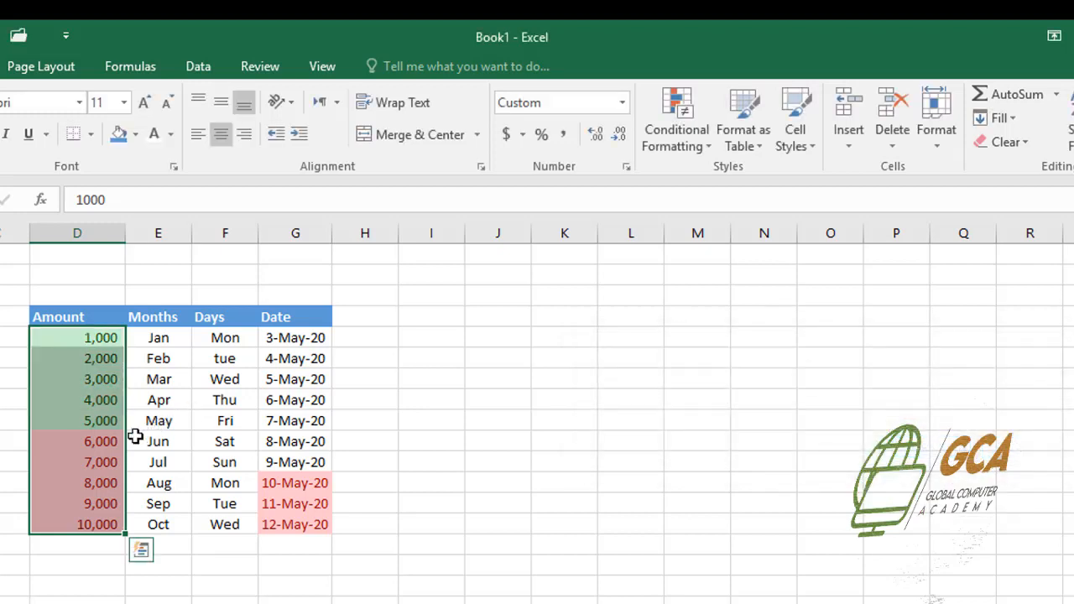
click(395, 448)
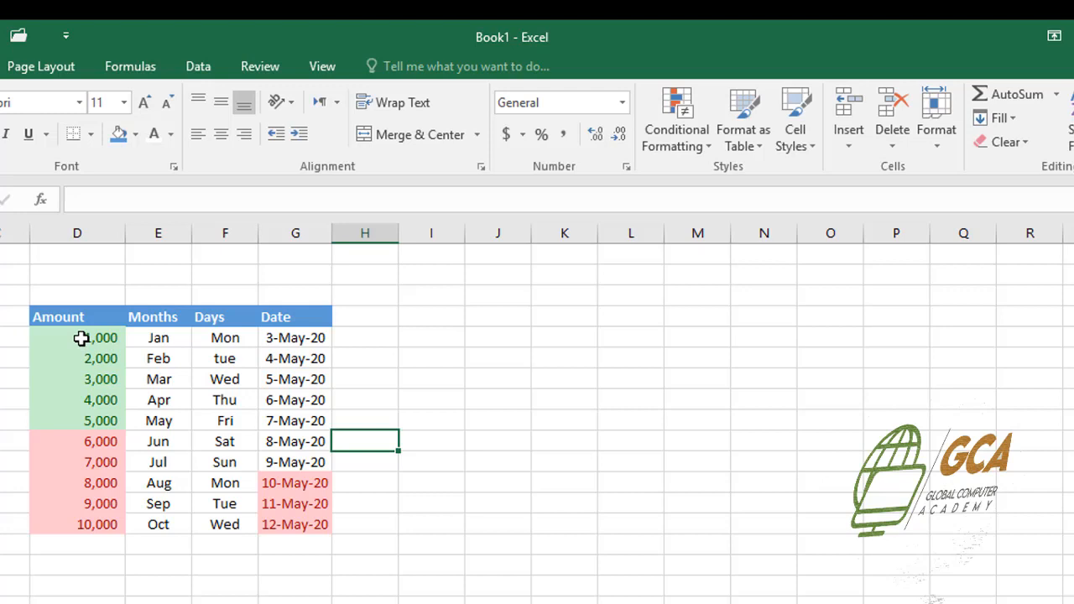
Clear the conditional formatting rules from the entire sheet
drag(81, 339, 81, 524)
click(677, 129)
mouse_move(704, 425)
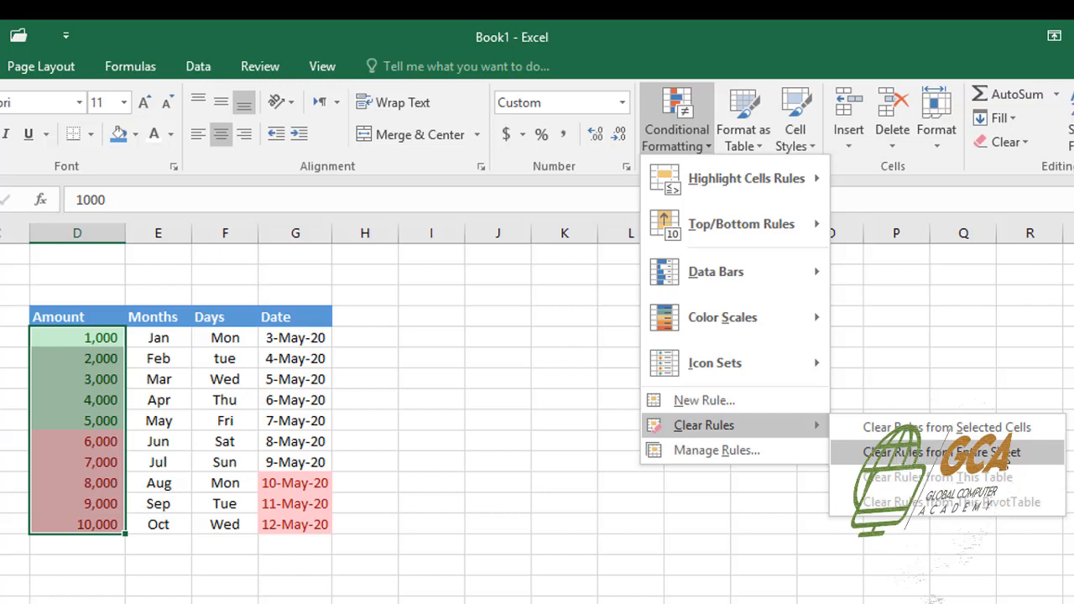
click(986, 453)
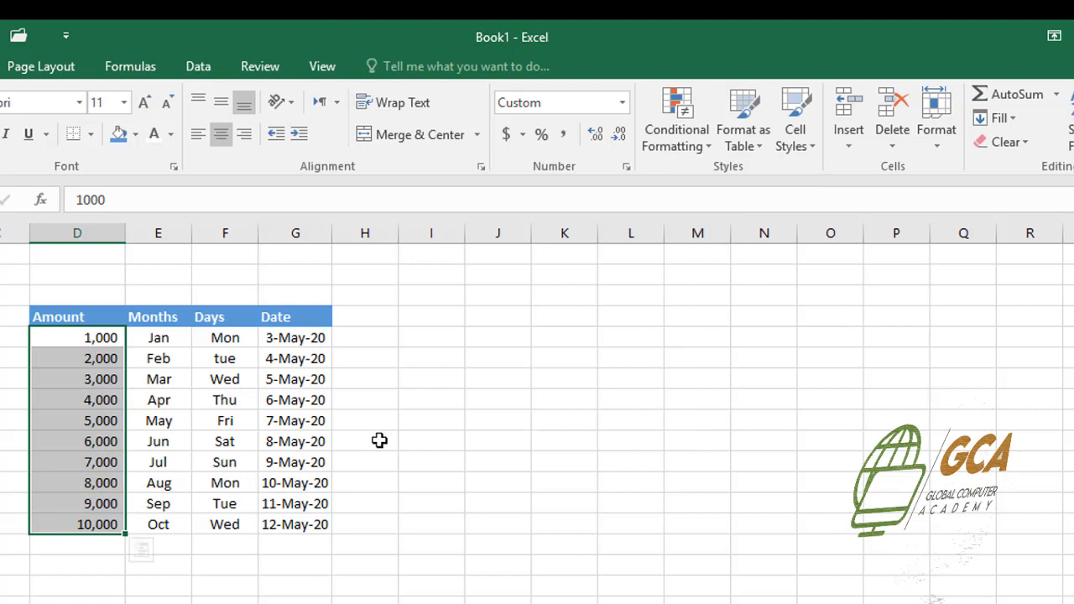
click(300, 418)
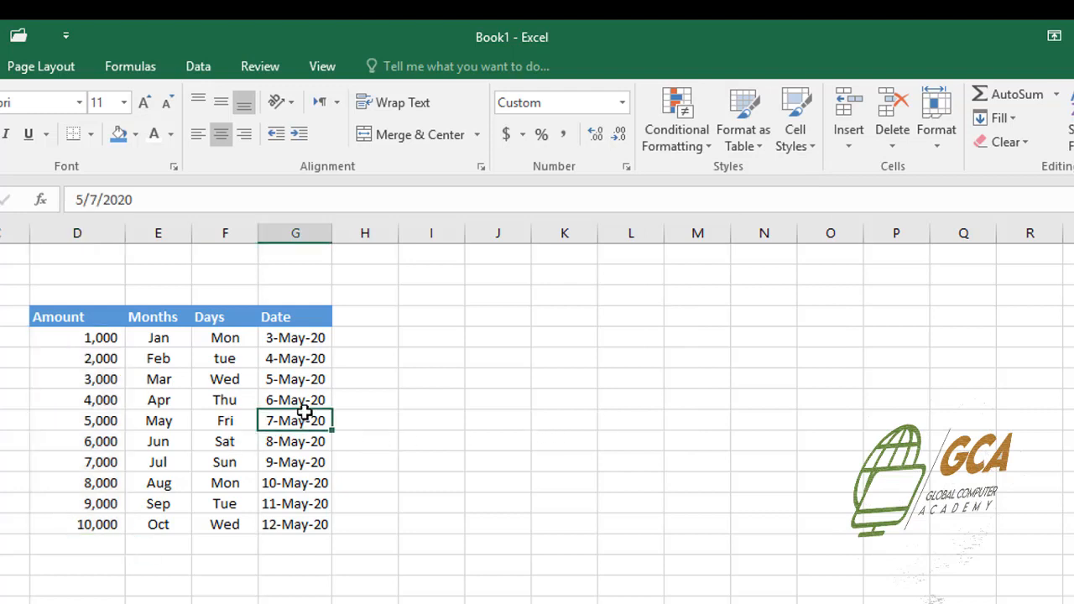
Format the top 2 amounts in D5:D14 with Green Fill with Dark Green Text, using a Top 10 Items rule
click(85, 338)
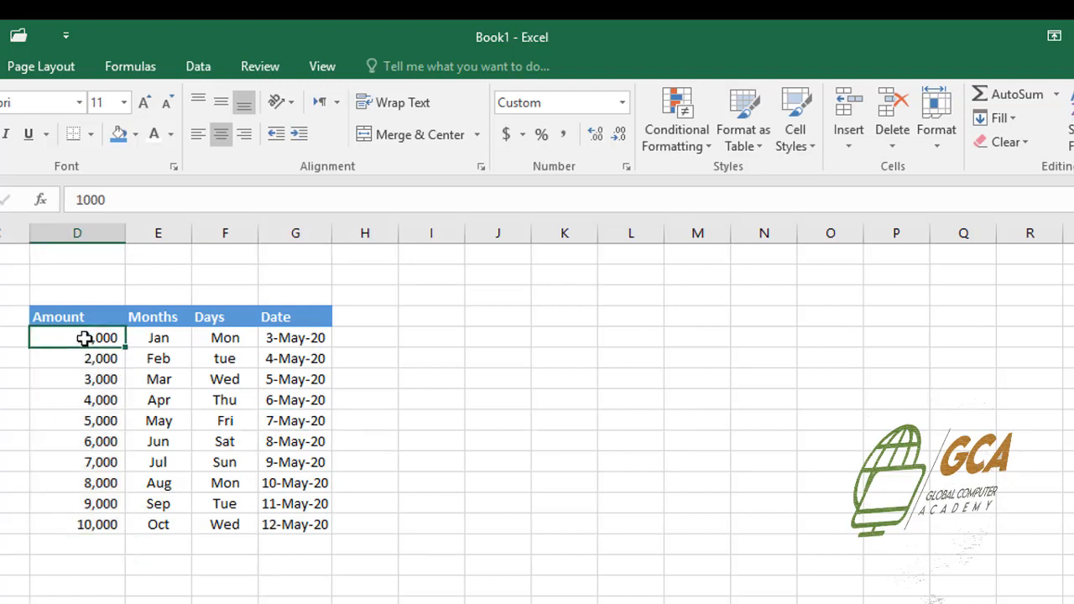
drag(85, 338, 87, 518)
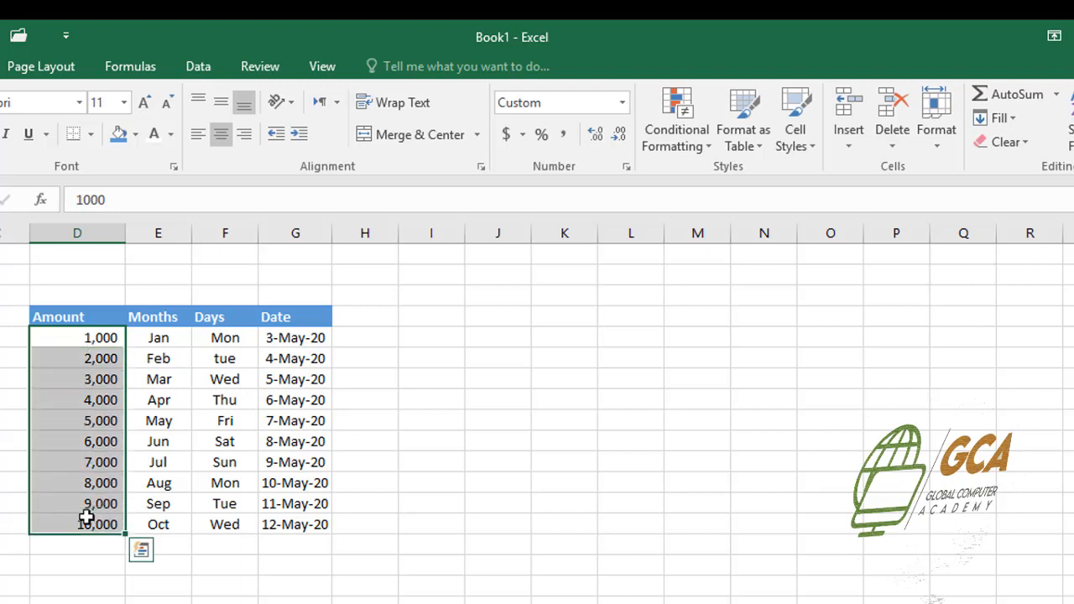
click(699, 150)
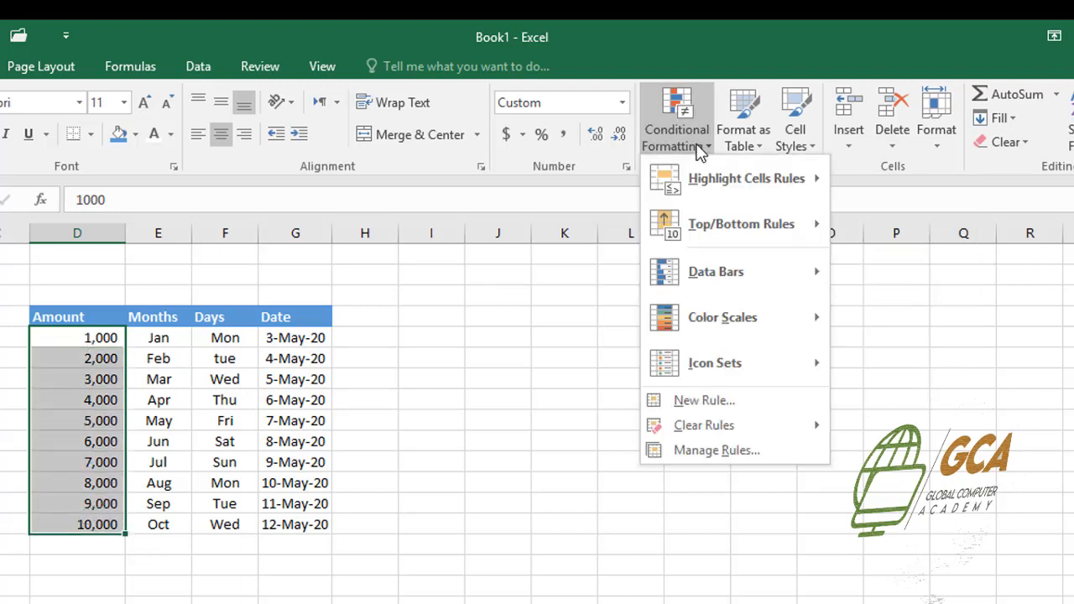
mouse_move(724, 230)
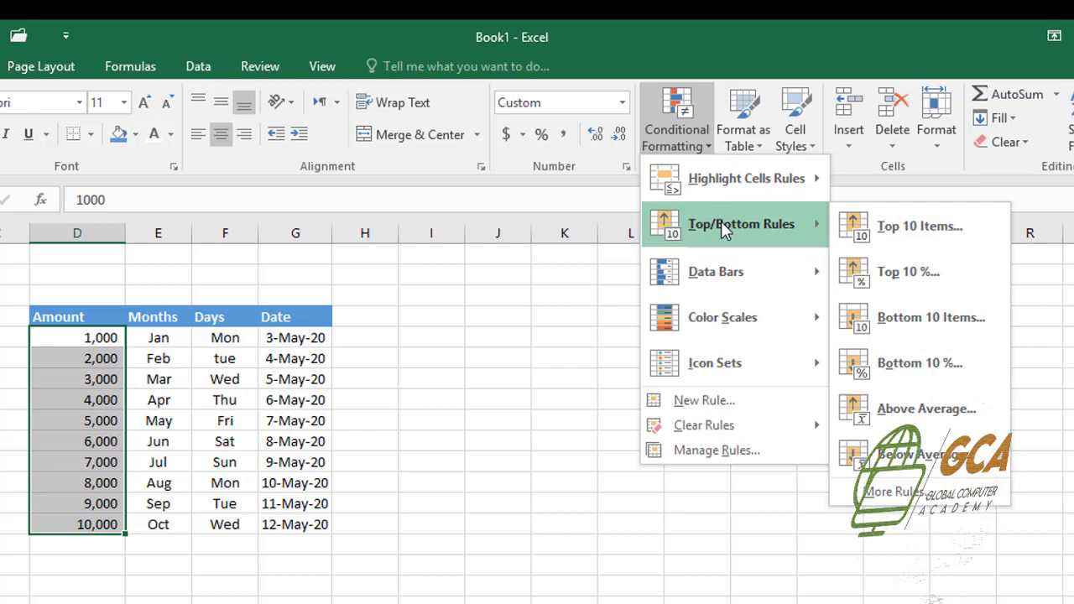
click(881, 229)
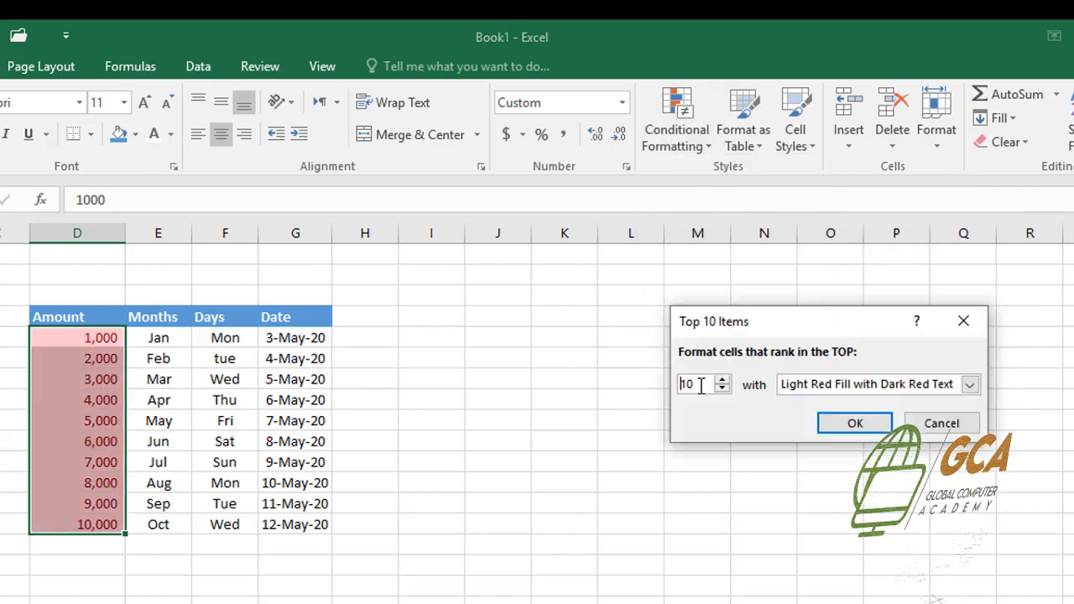
drag(698, 385, 678, 384)
text(2)
click(970, 386)
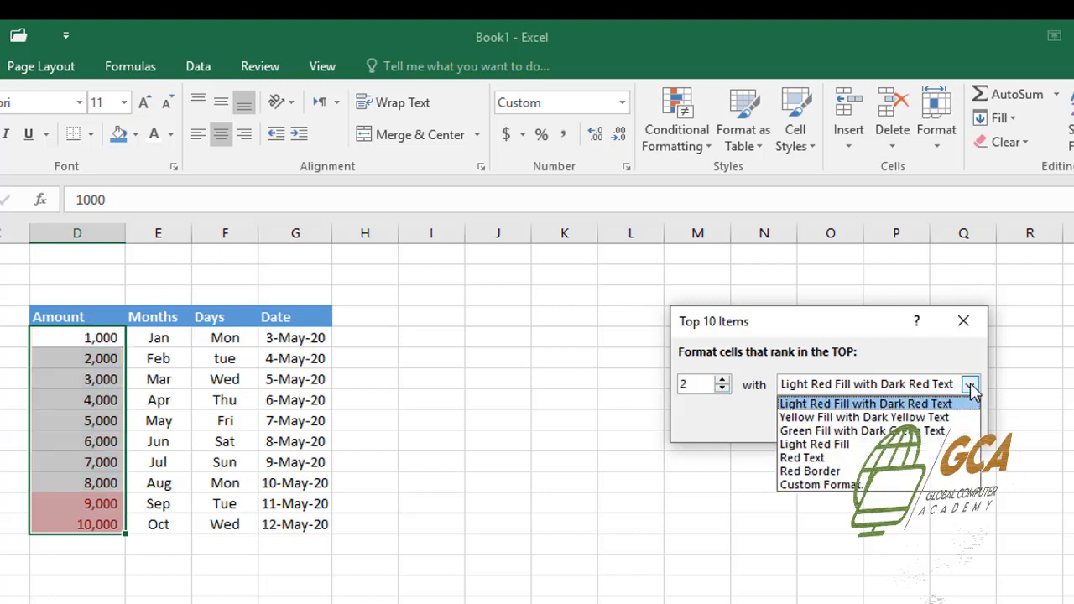
click(906, 431)
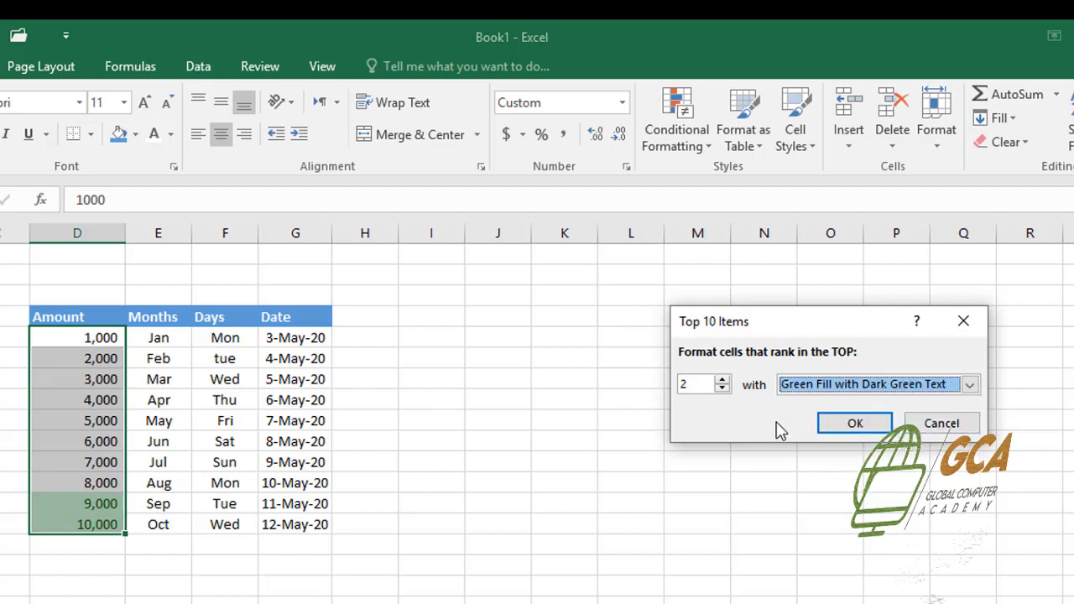
click(830, 432)
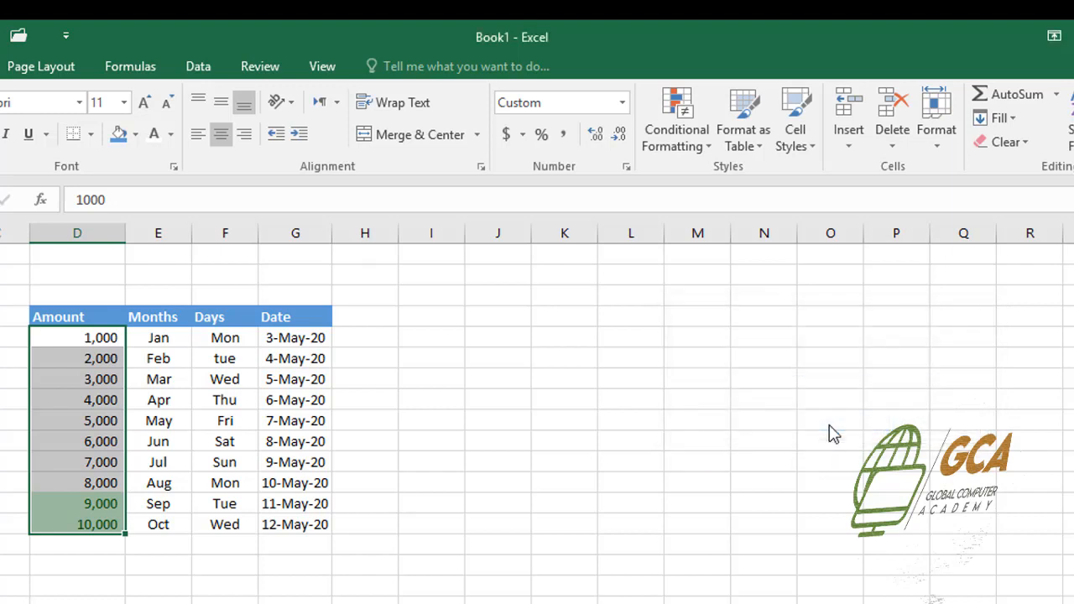
click(406, 510)
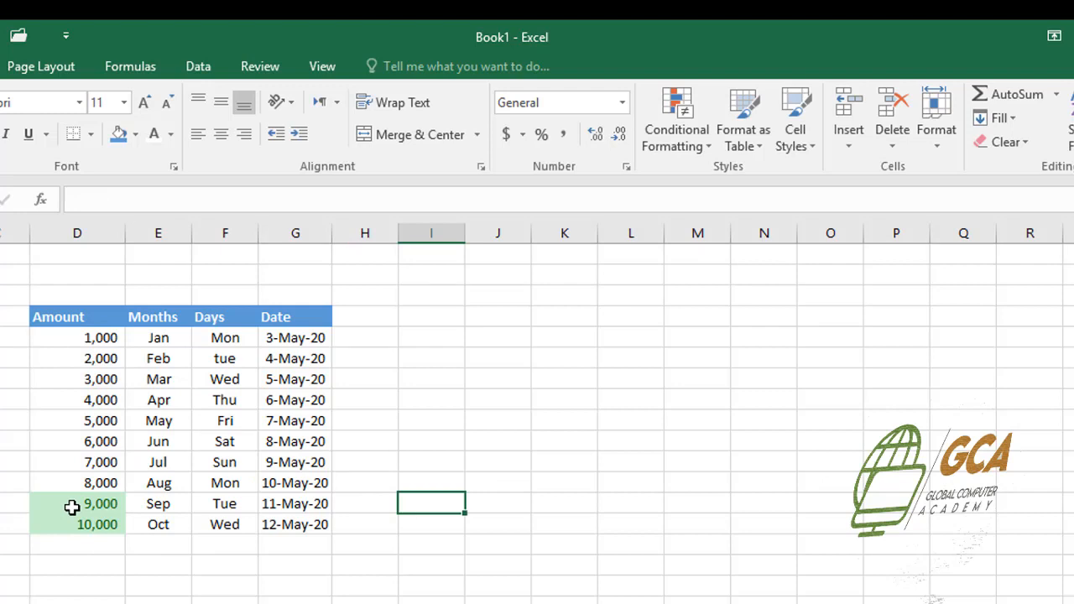
Format the bottom 2 amounts in D5:D14 with Light Red Fill with Dark Red Text, using a Bottom 10 Items rule
click(60, 335)
drag(60, 335, 65, 518)
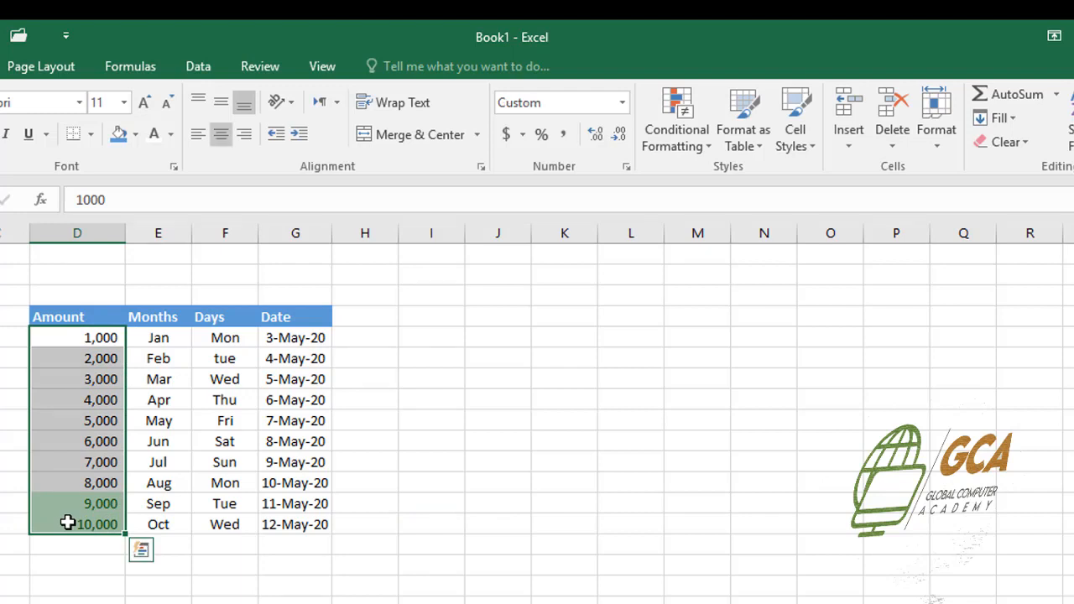
click(687, 149)
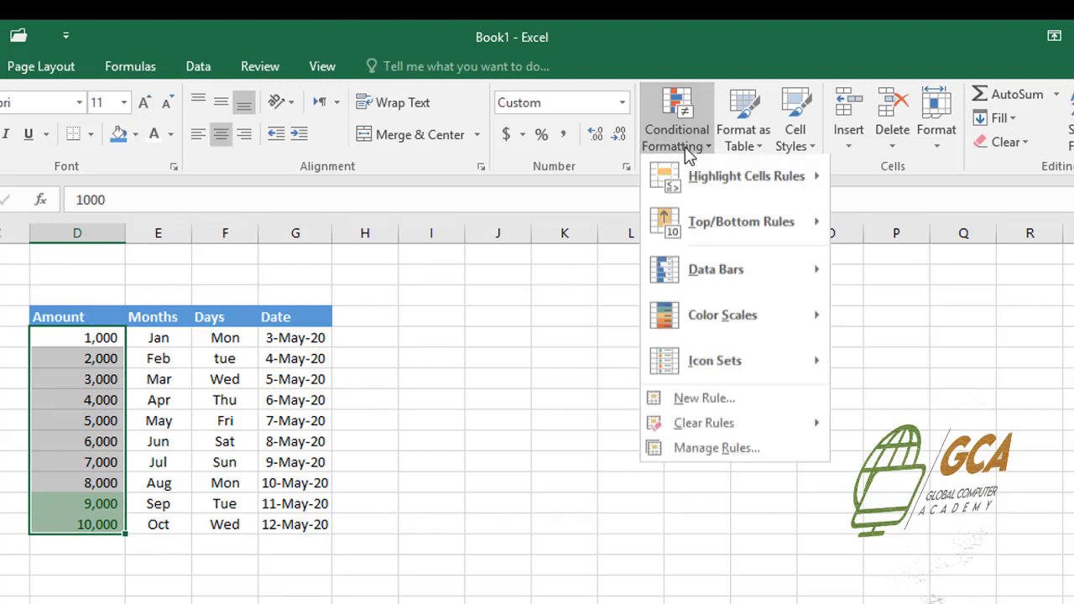
mouse_move(737, 228)
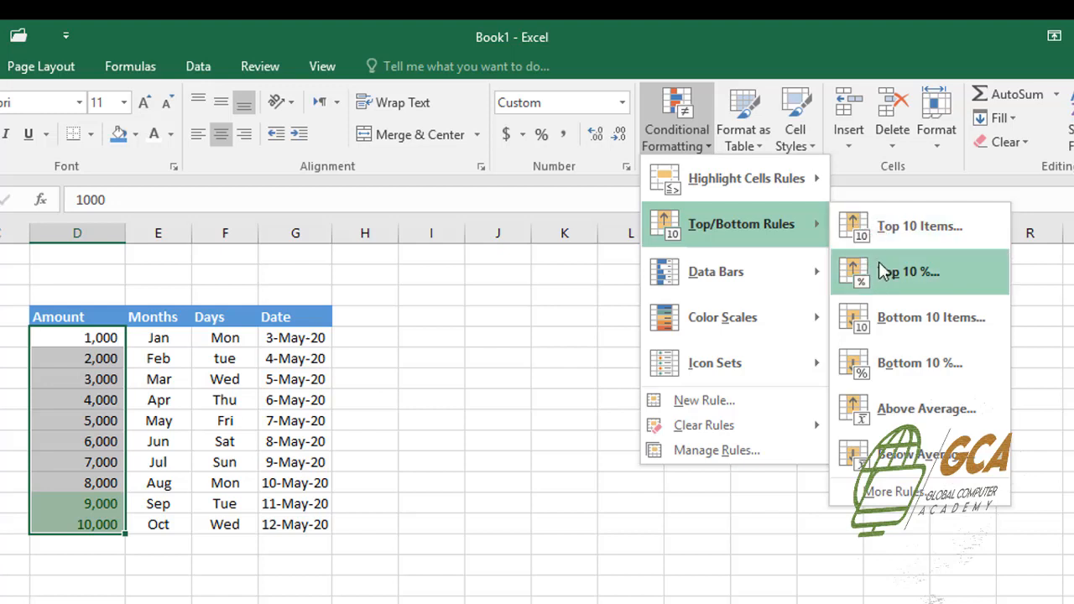
click(910, 316)
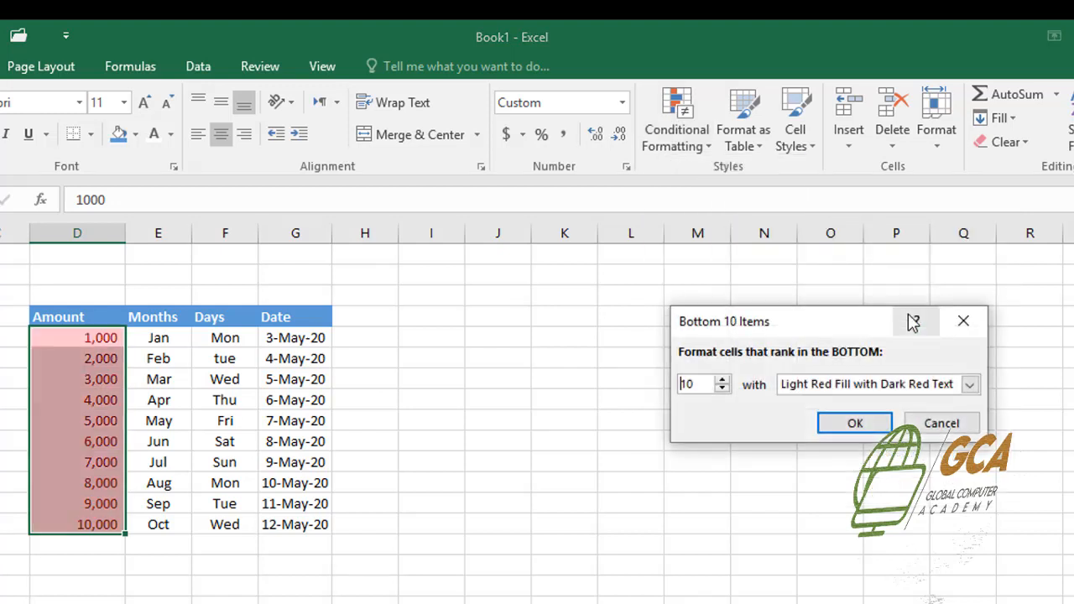
drag(702, 384, 665, 382)
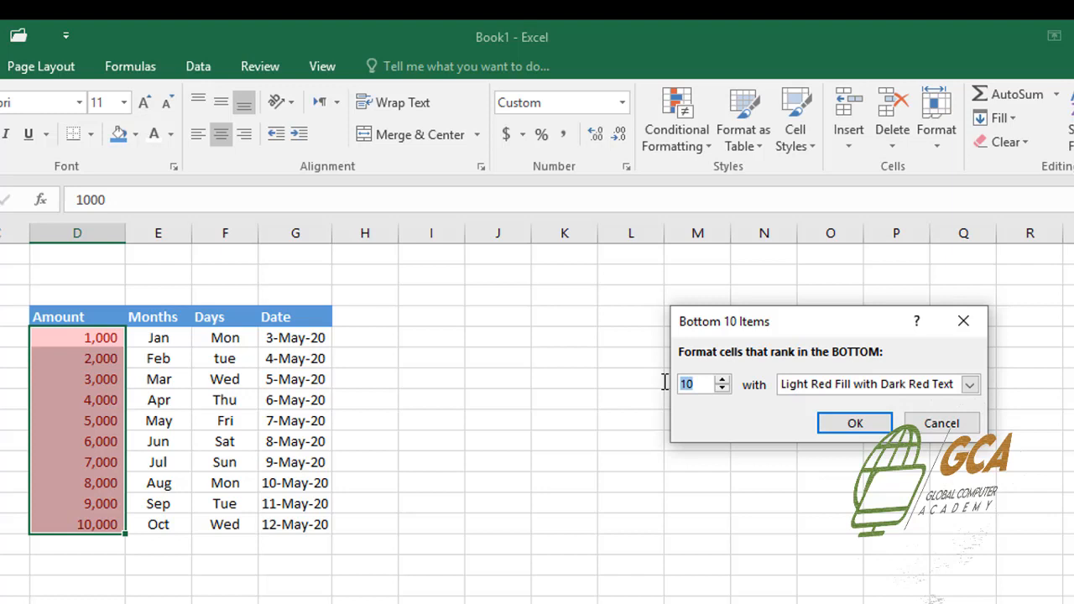
text(2)
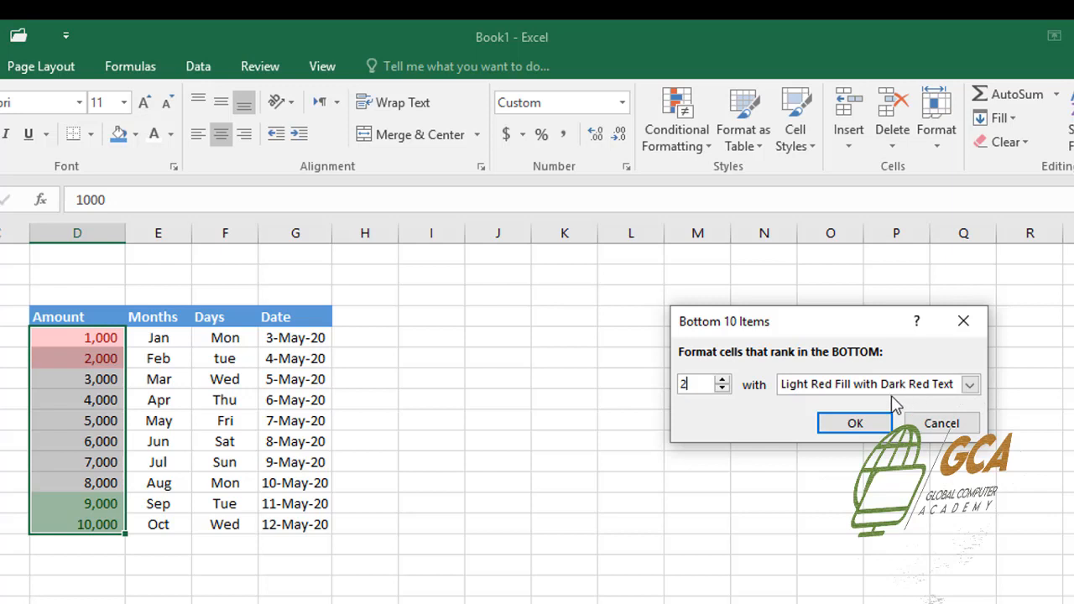
click(969, 385)
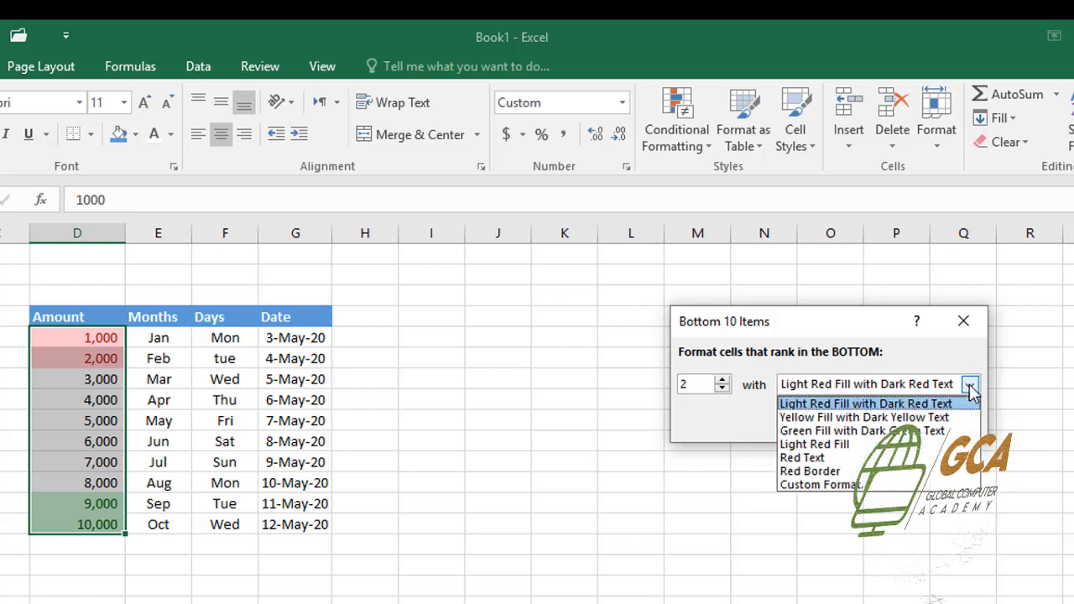
click(930, 404)
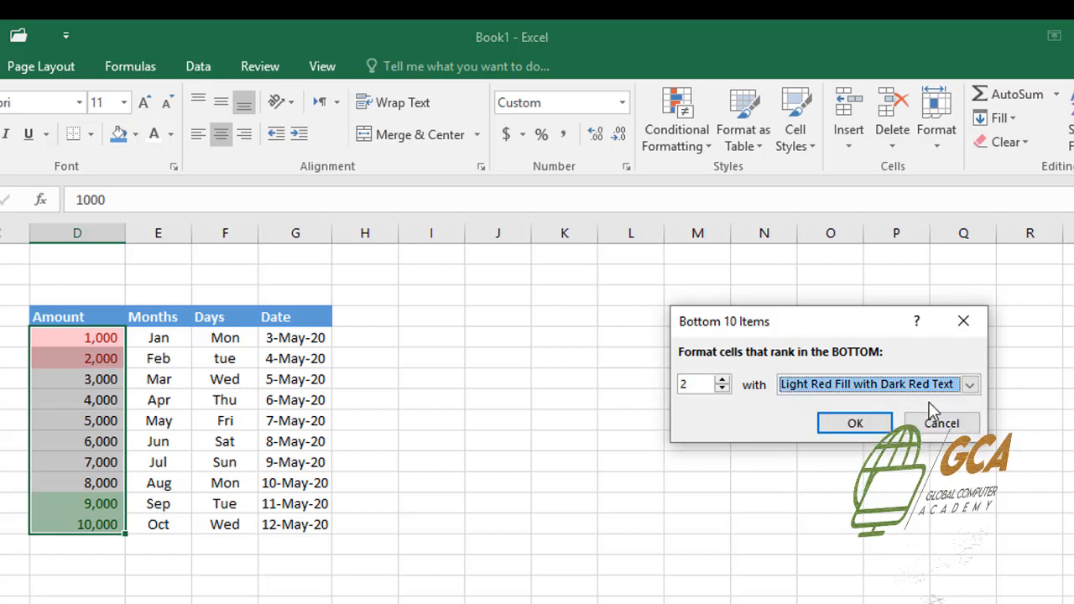
click(856, 425)
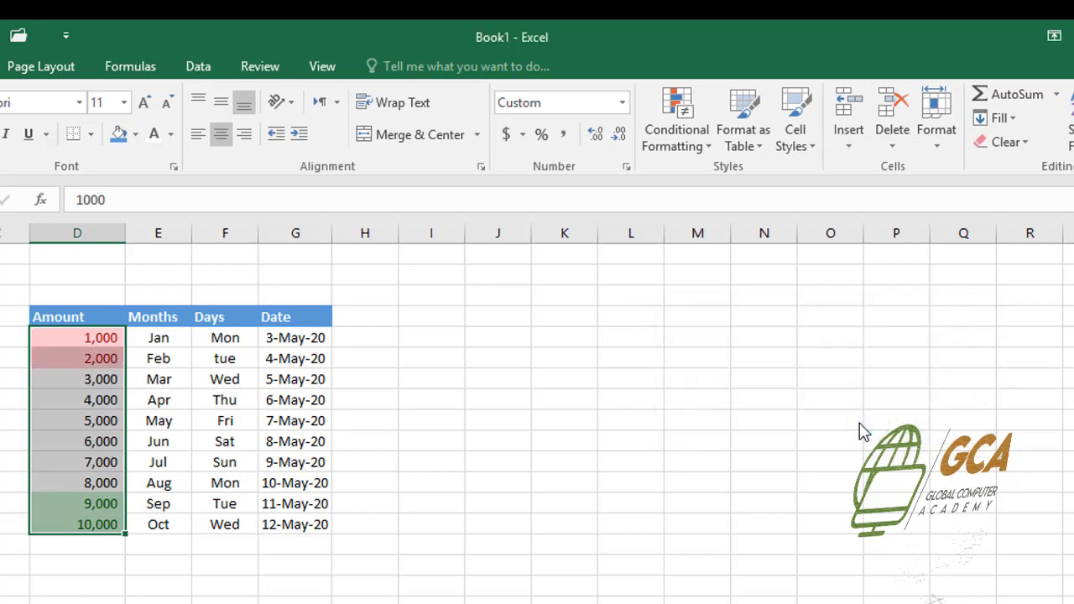
click(410, 425)
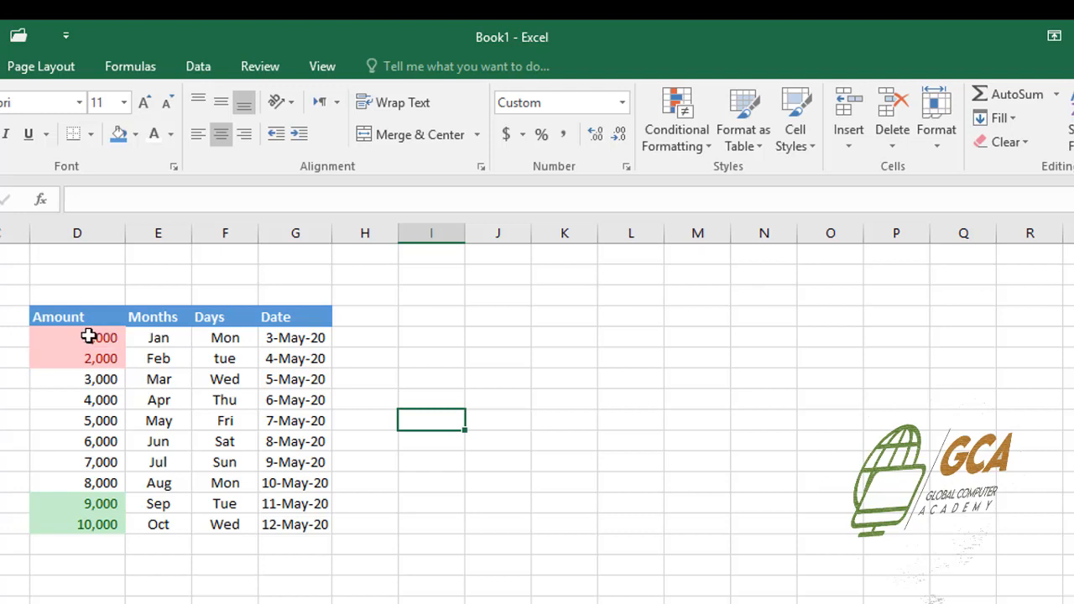
Clear the conditional formatting rules from the selected Amount cells D5:D14
drag(89, 336, 89, 518)
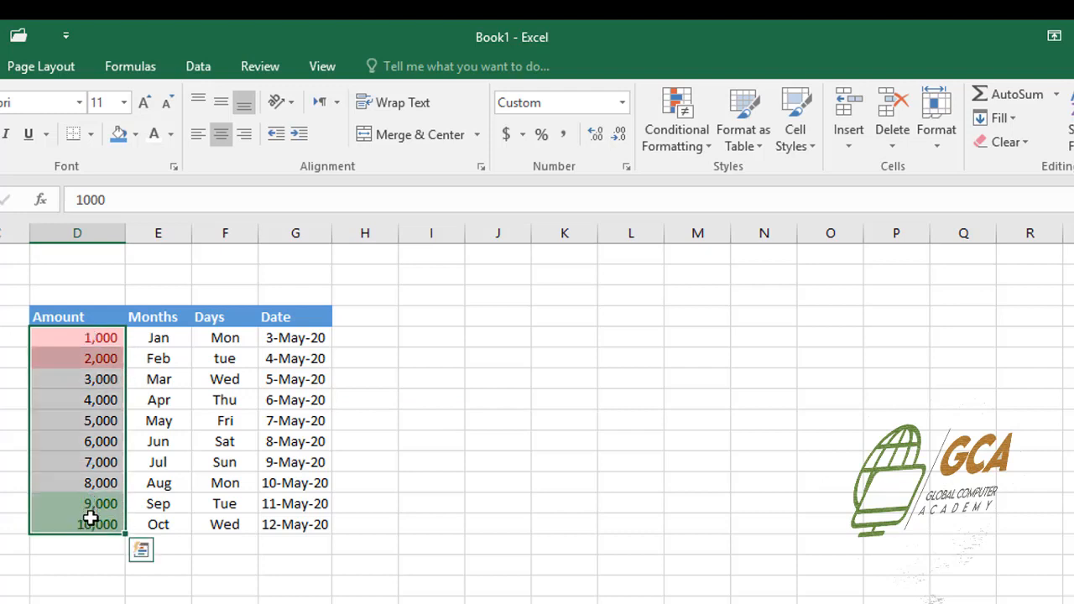
click(701, 146)
mouse_move(744, 437)
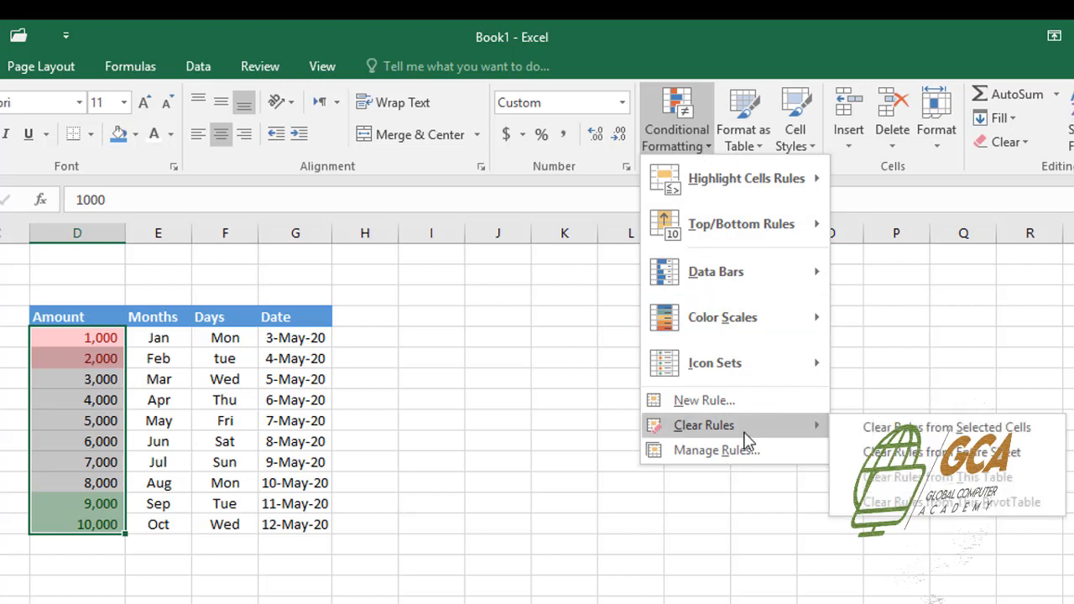
click(899, 428)
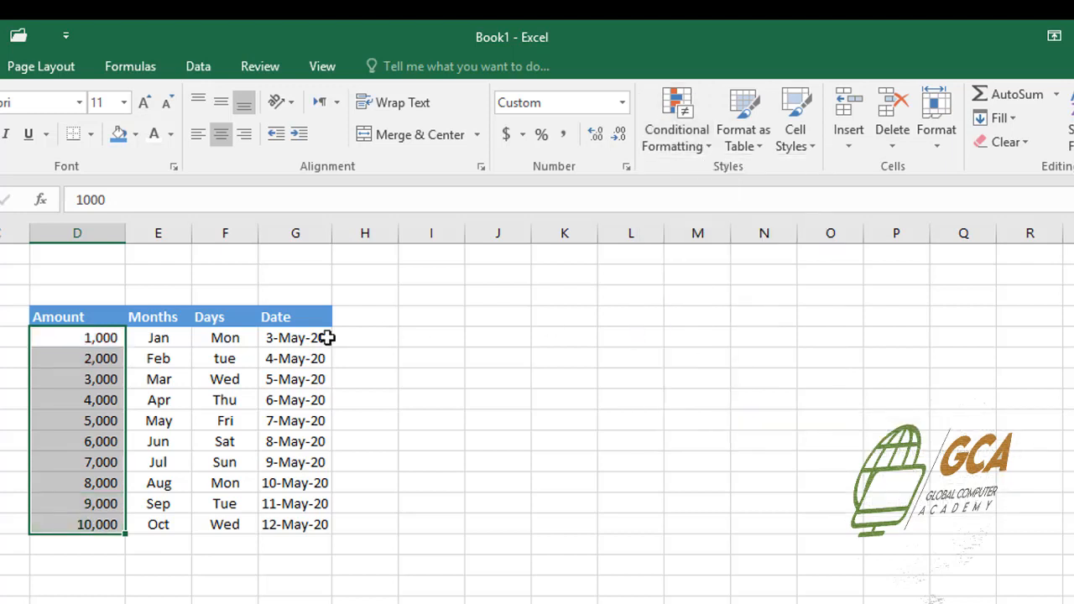
Highlight months in E5:E14 that contain the text "M" with Light Red Fill with Dark Red Text, using a Text That Contains rule
click(157, 336)
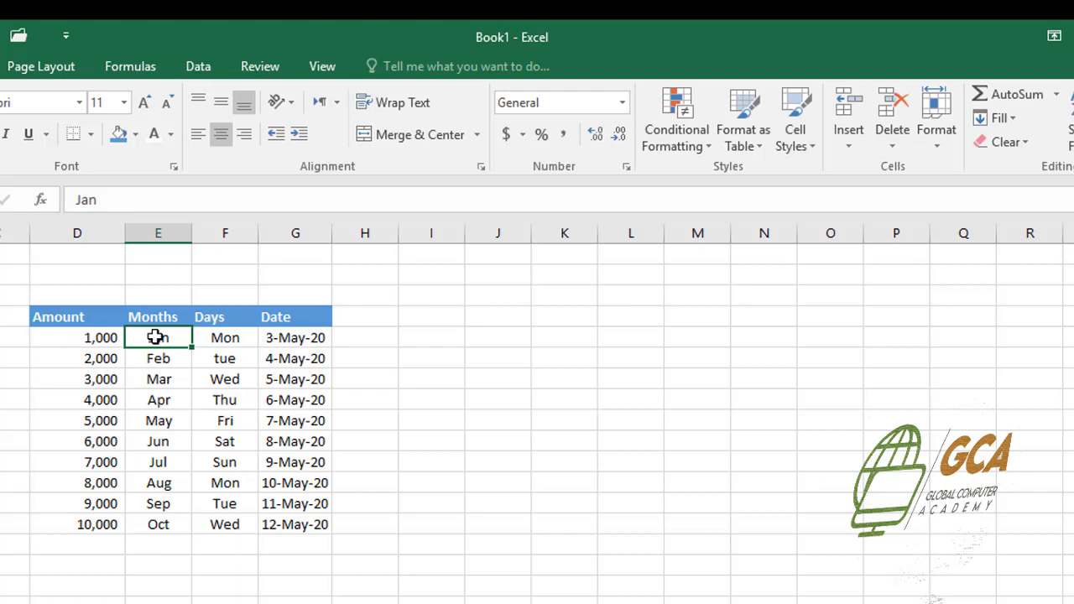
drag(156, 336, 160, 518)
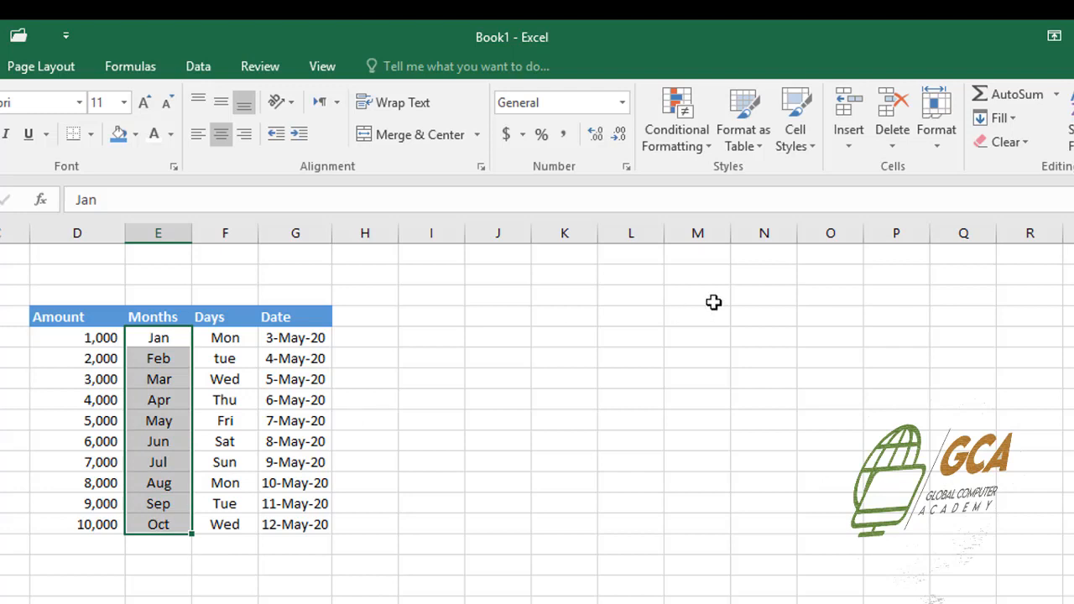
click(710, 149)
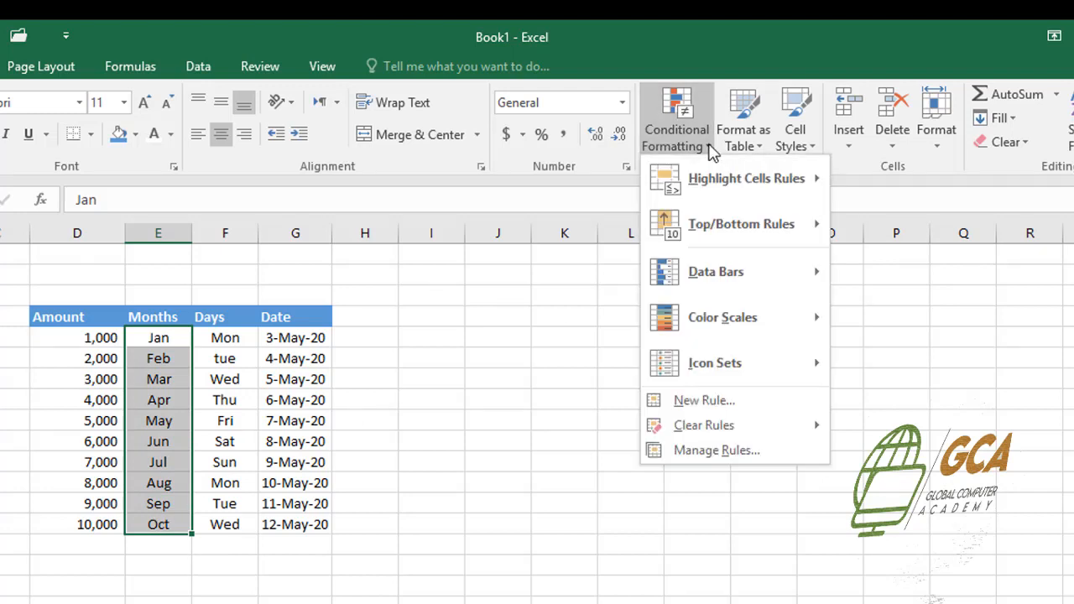
mouse_move(709, 166)
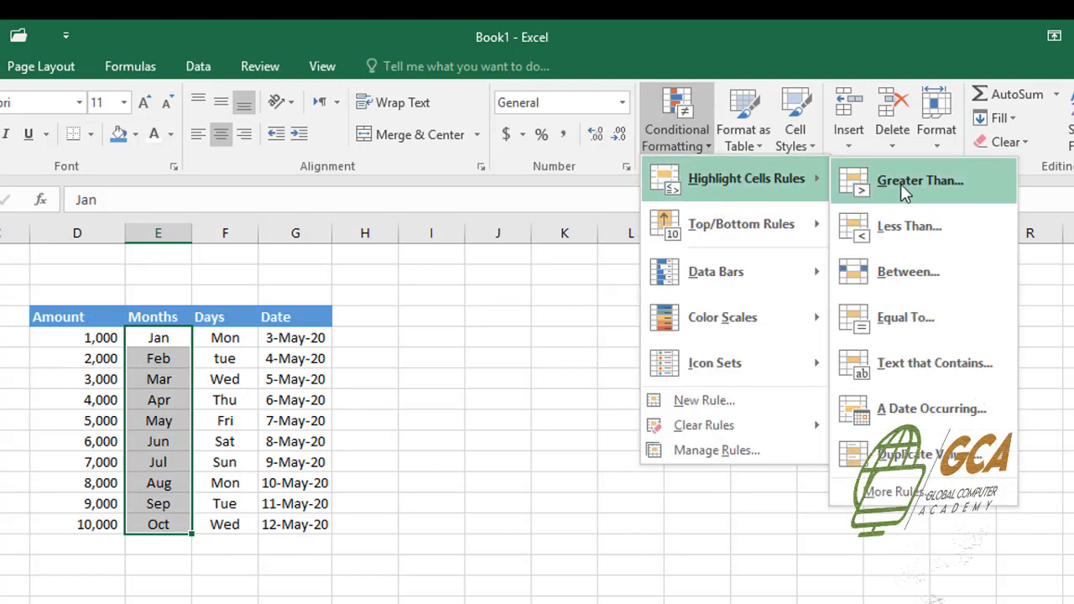
click(932, 362)
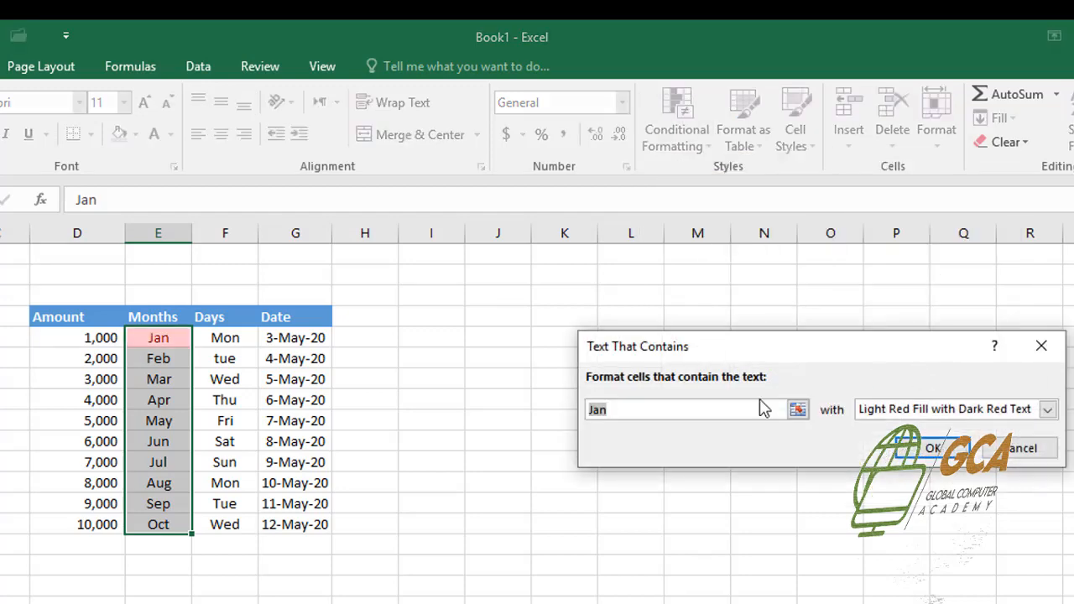
key(BackSpace)
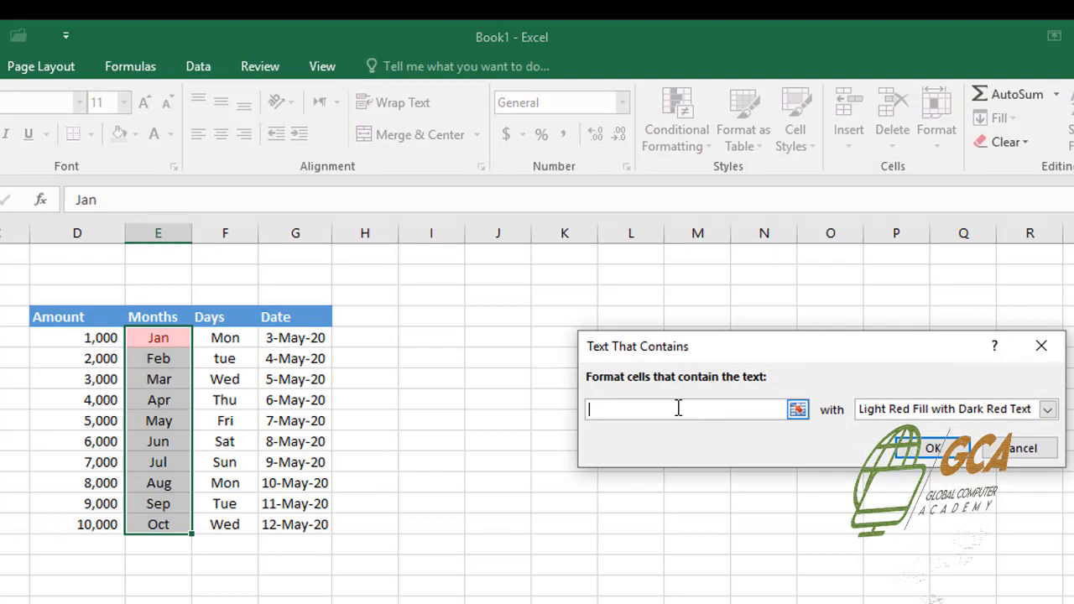
text(M)
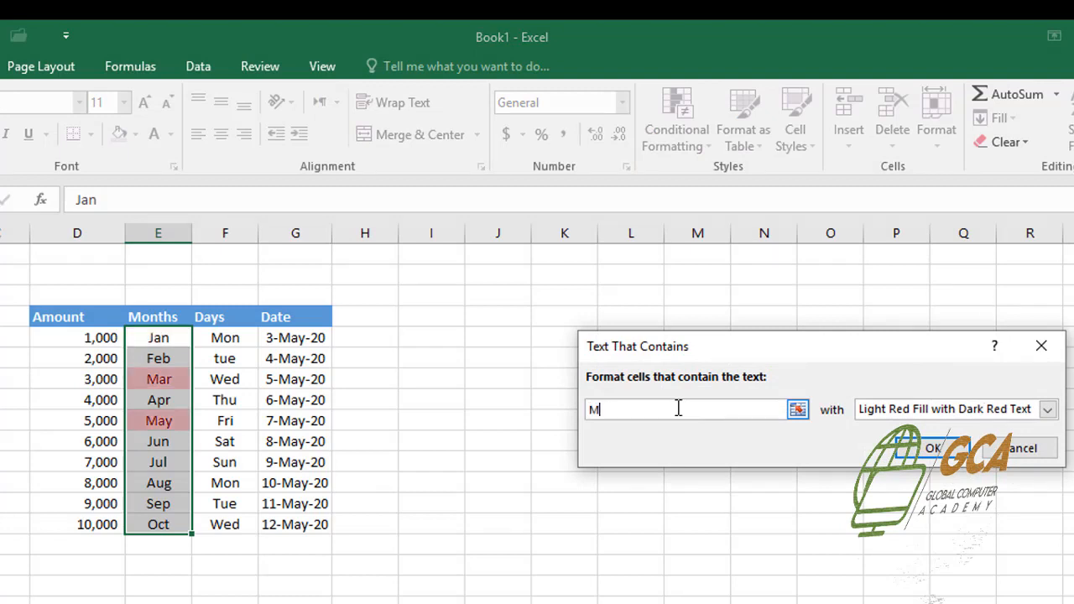
click(931, 452)
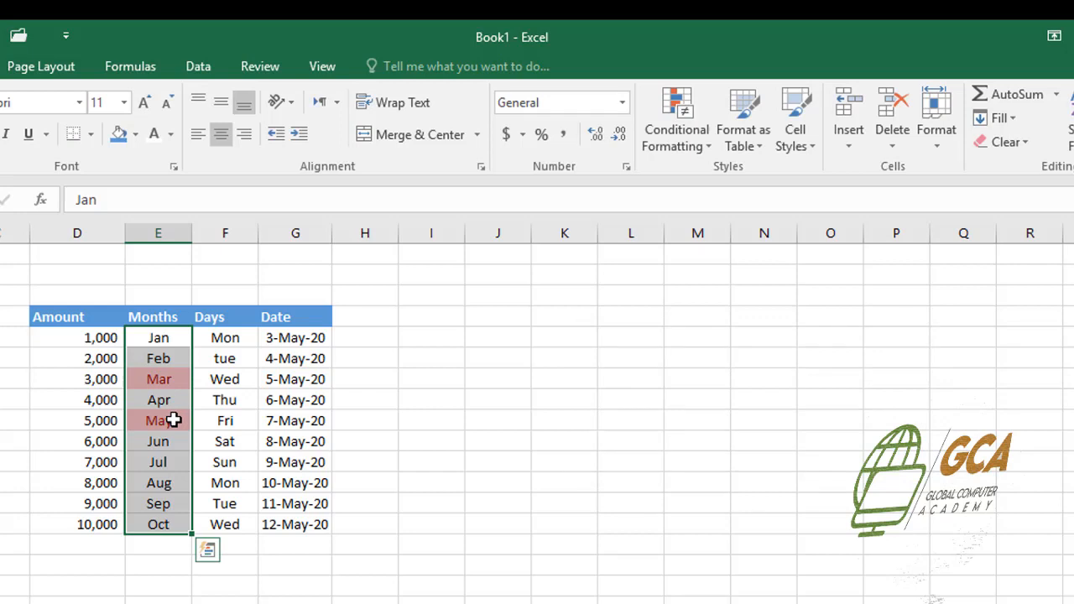
Clear the conditional formatting rules from the selected Months cells E5:E14
click(157, 340)
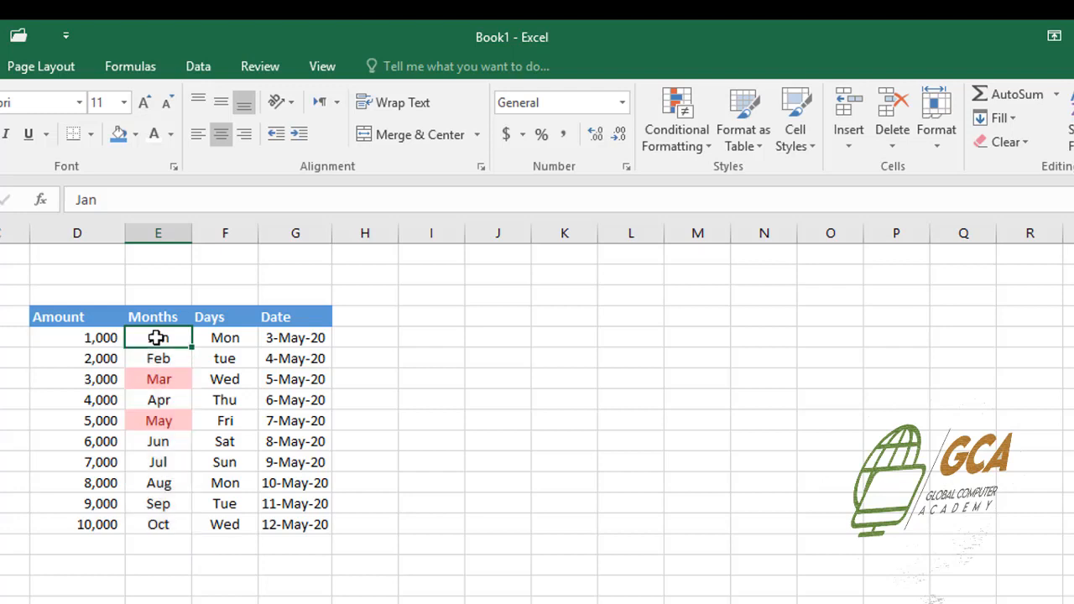
drag(157, 338, 155, 519)
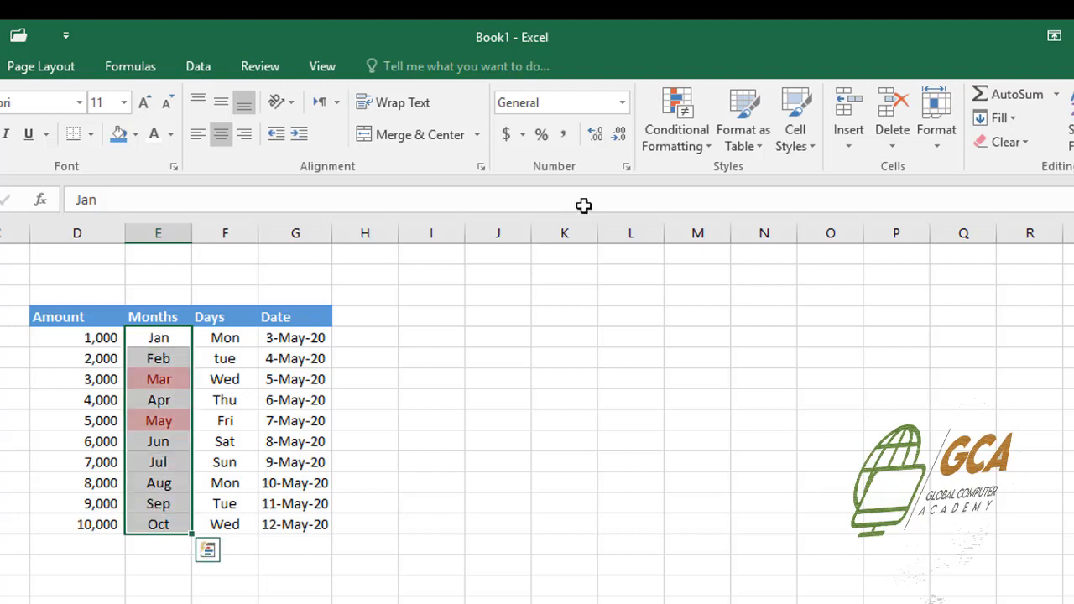
click(703, 148)
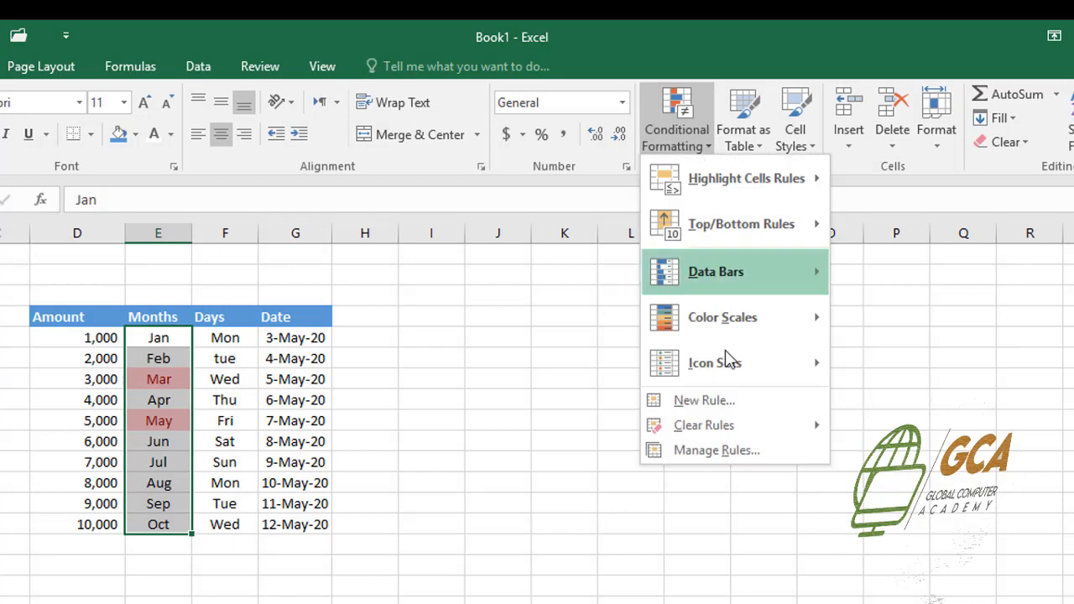
mouse_move(744, 427)
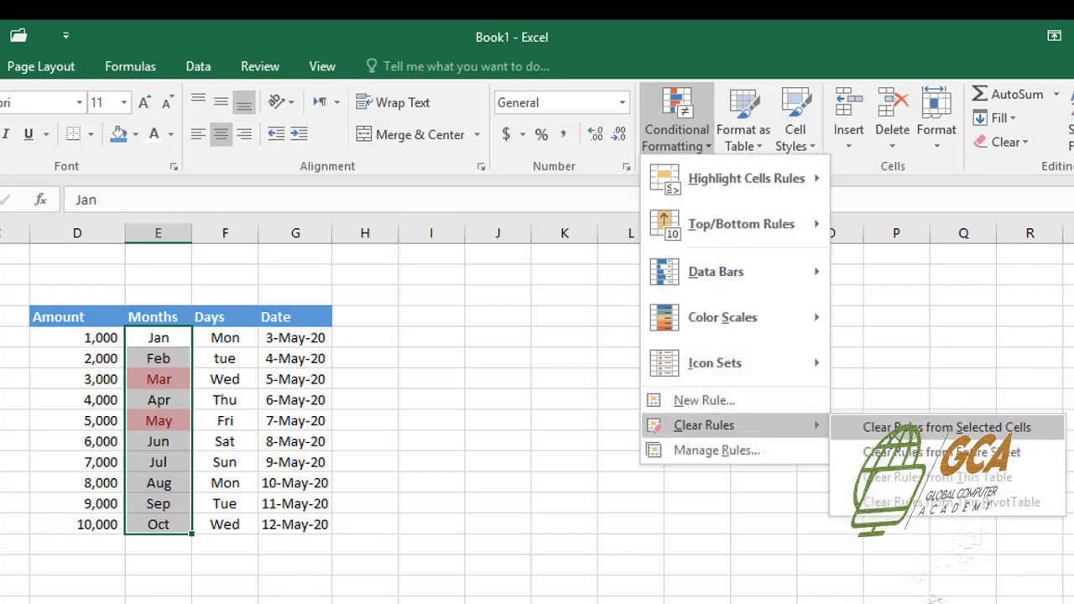
click(895, 430)
click(271, 596)
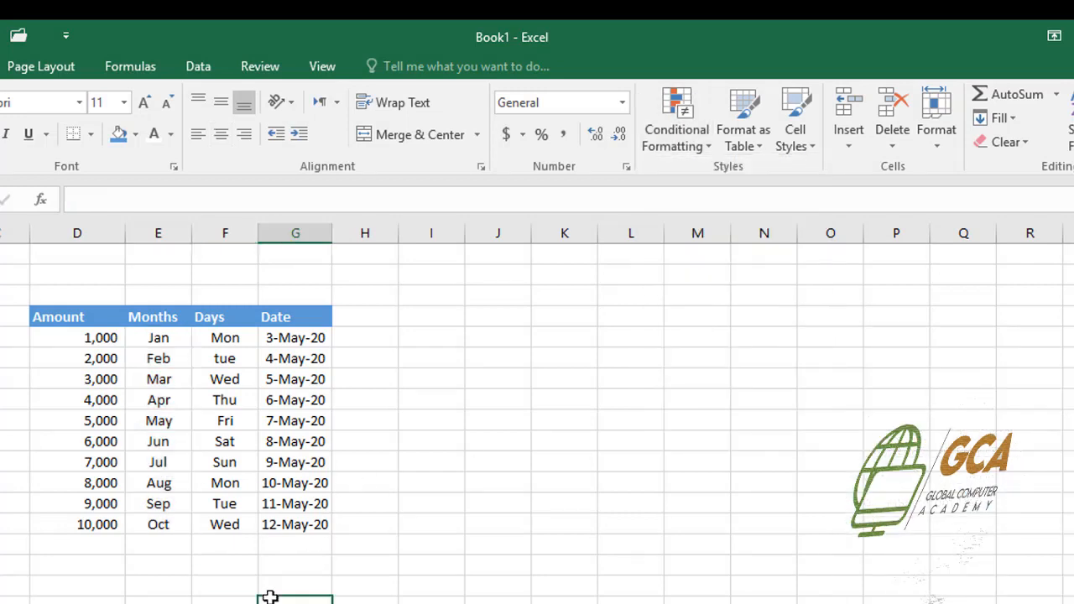
Highlight duplicate values in the Days cells F5:F14 with Green Fill with Dark Green Text, using a Duplicate Values rule
click(214, 340)
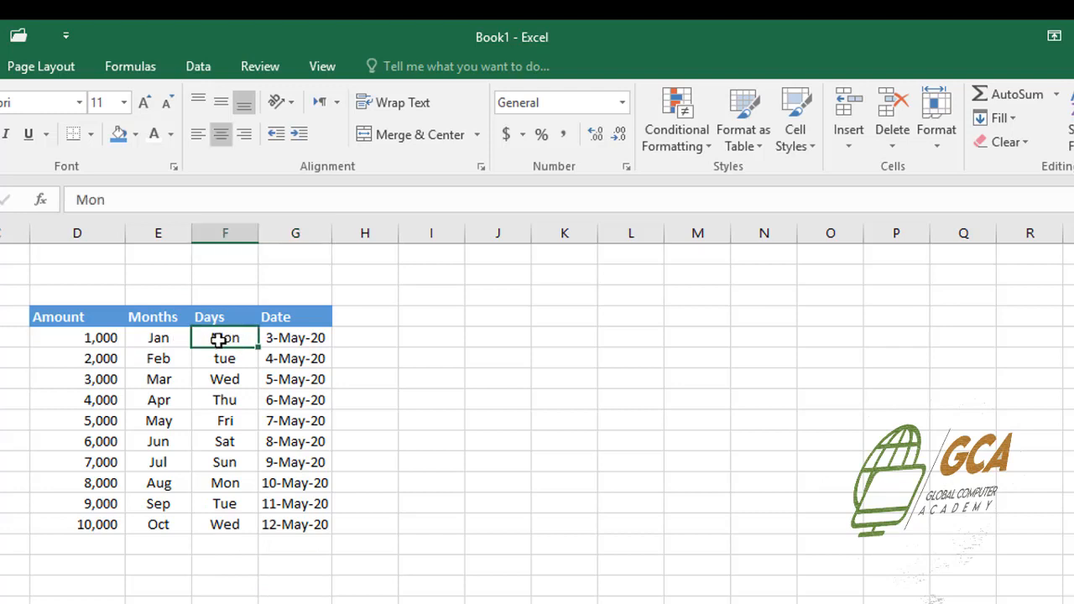
drag(218, 339, 219, 524)
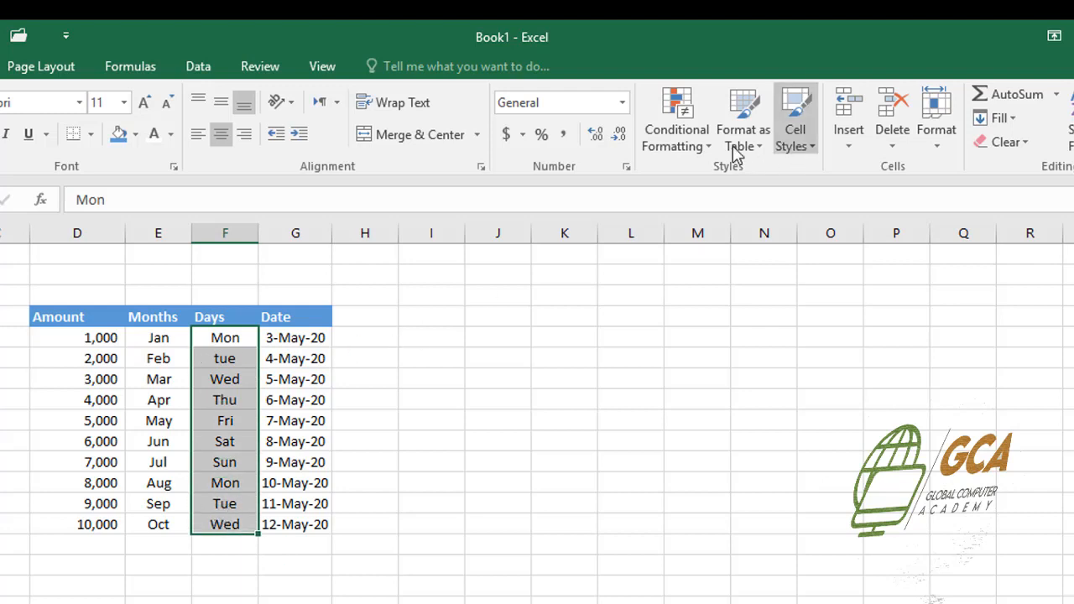
click(703, 144)
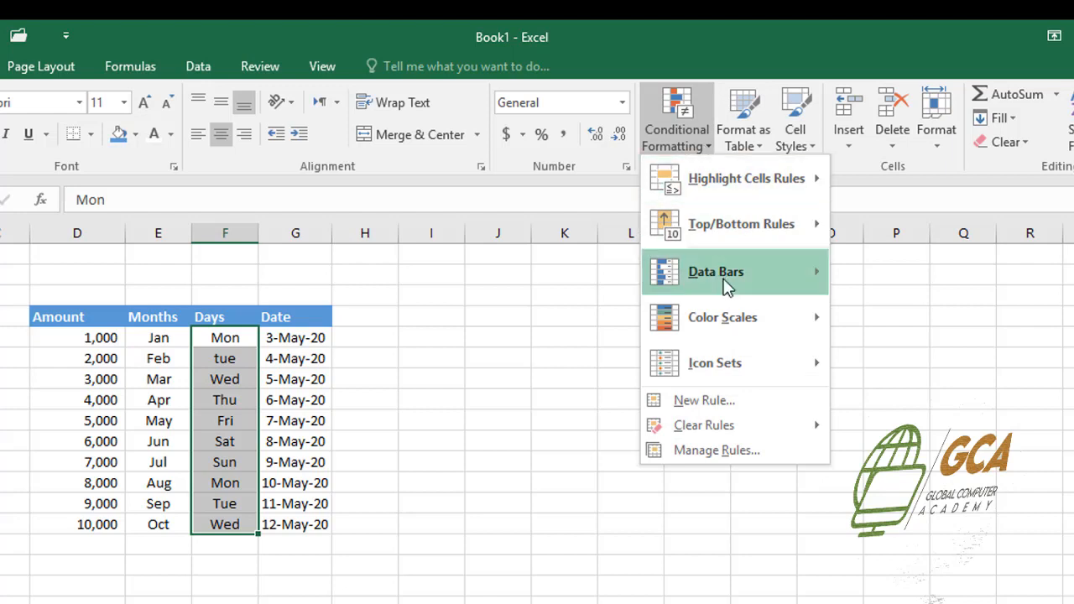
mouse_move(702, 186)
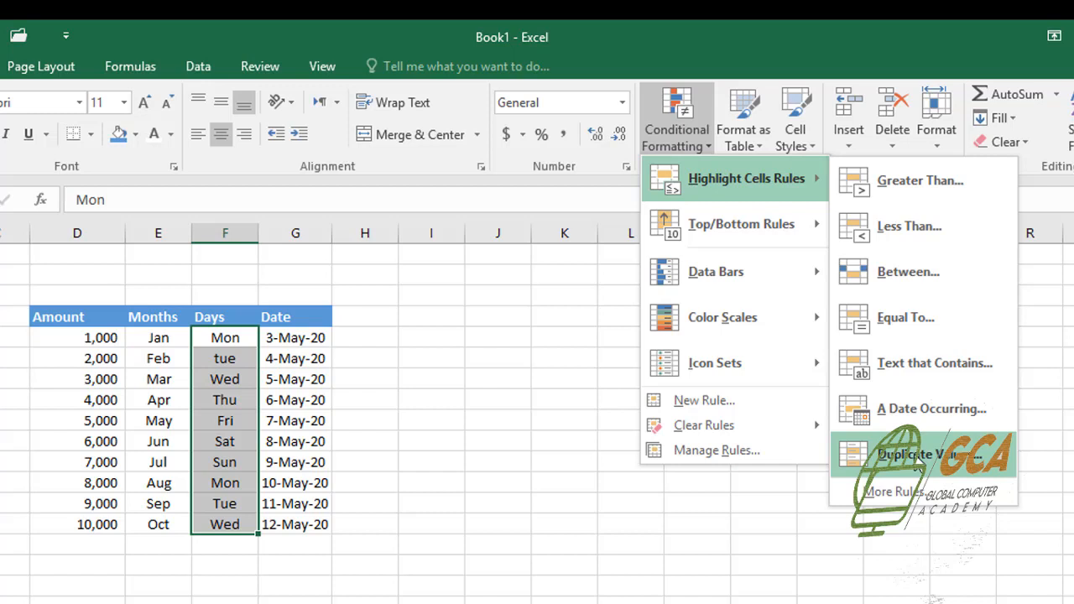
click(916, 454)
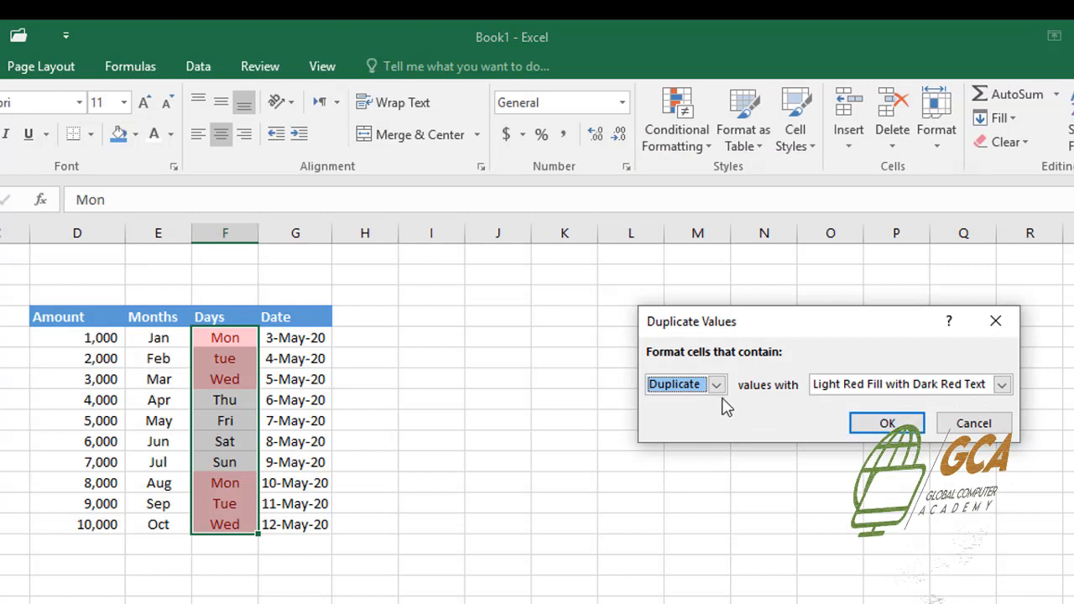
click(1003, 385)
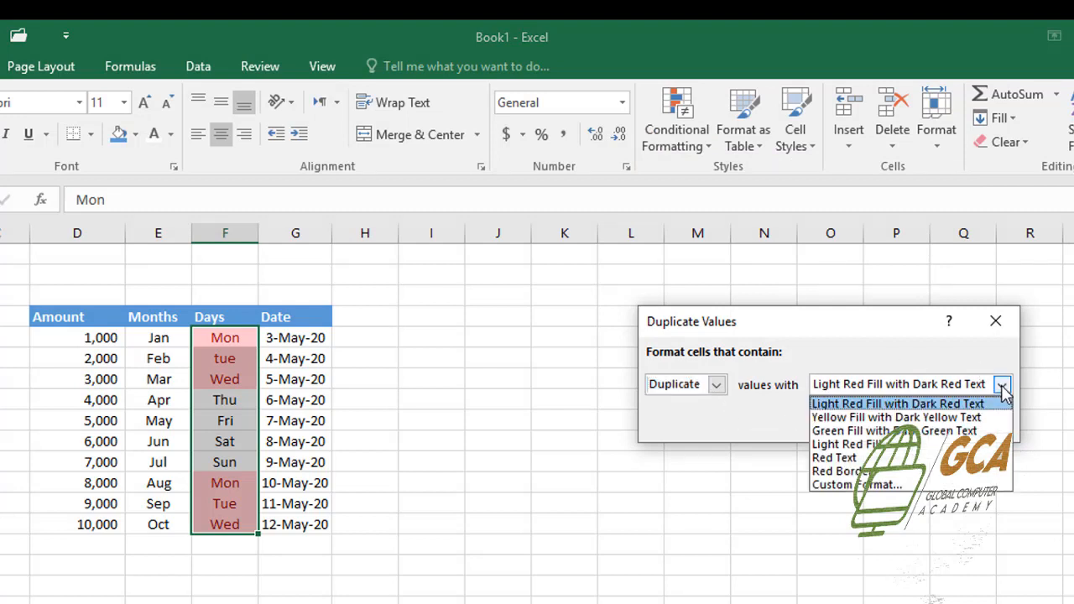
click(956, 432)
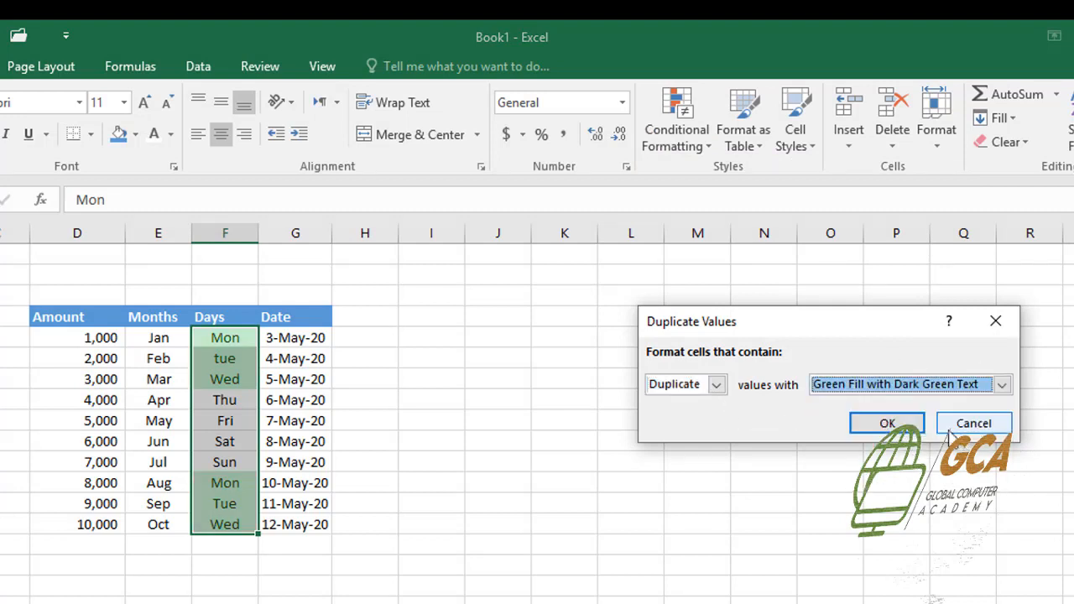
click(877, 430)
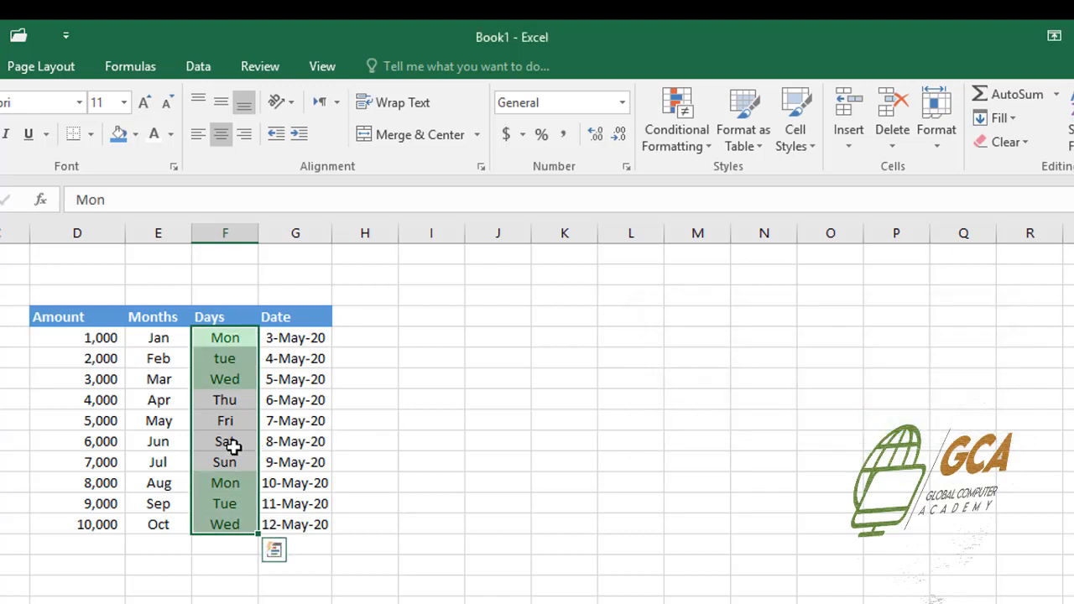
click(436, 461)
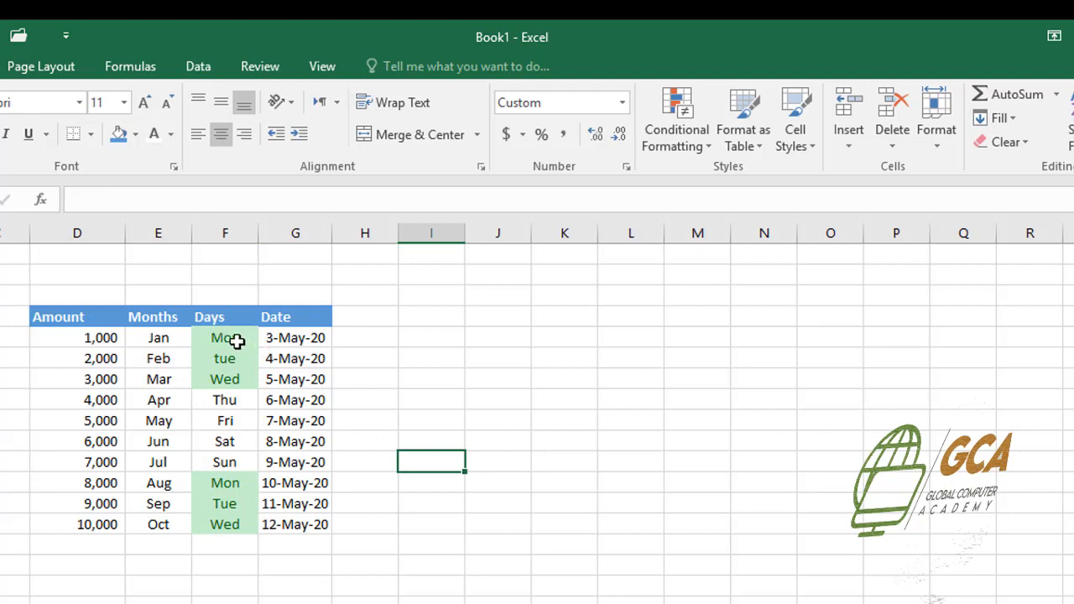
Inspect the duplicate Mon entries in F5 and F12, and select the Days cells F5:F14
click(237, 341)
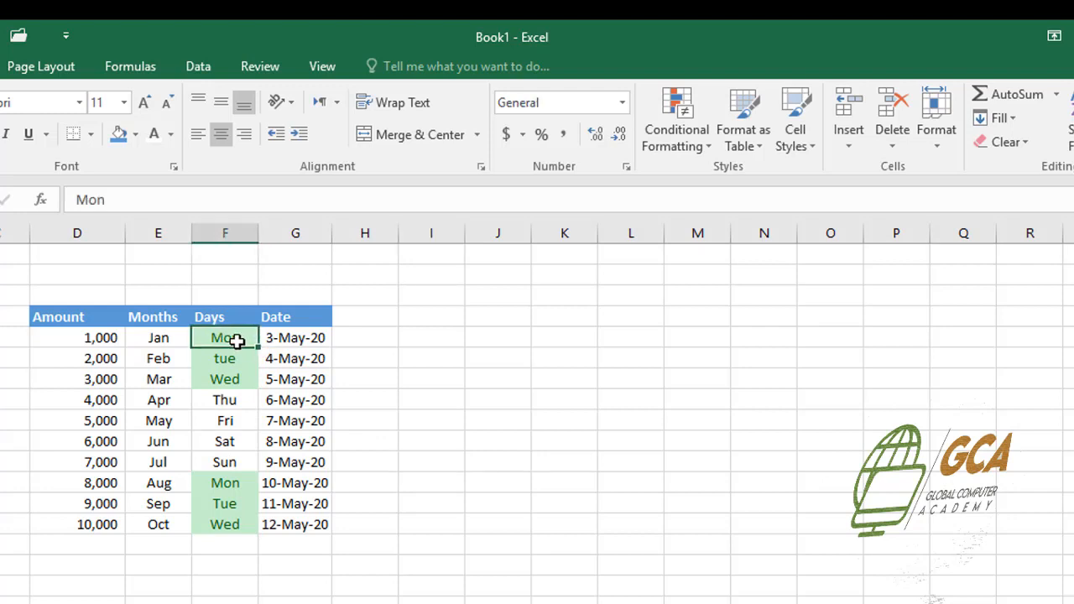
click(225, 485)
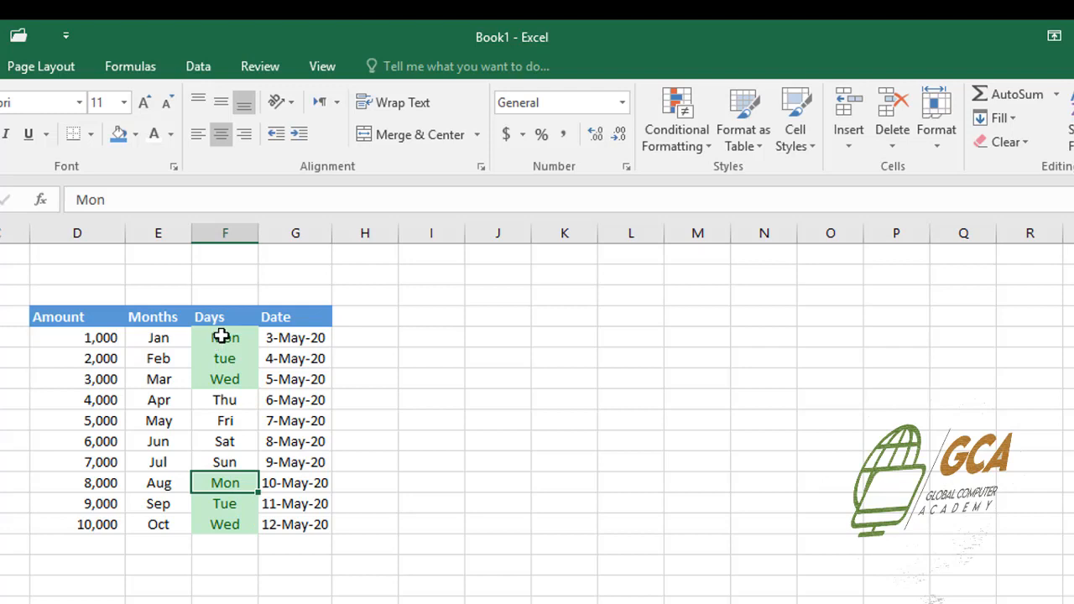
drag(220, 337, 225, 525)
Highlight dates in G5:G14 occurring Next week with Light Red Fill with Dark Red Text, using an A Date Occurring rule
click(276, 341)
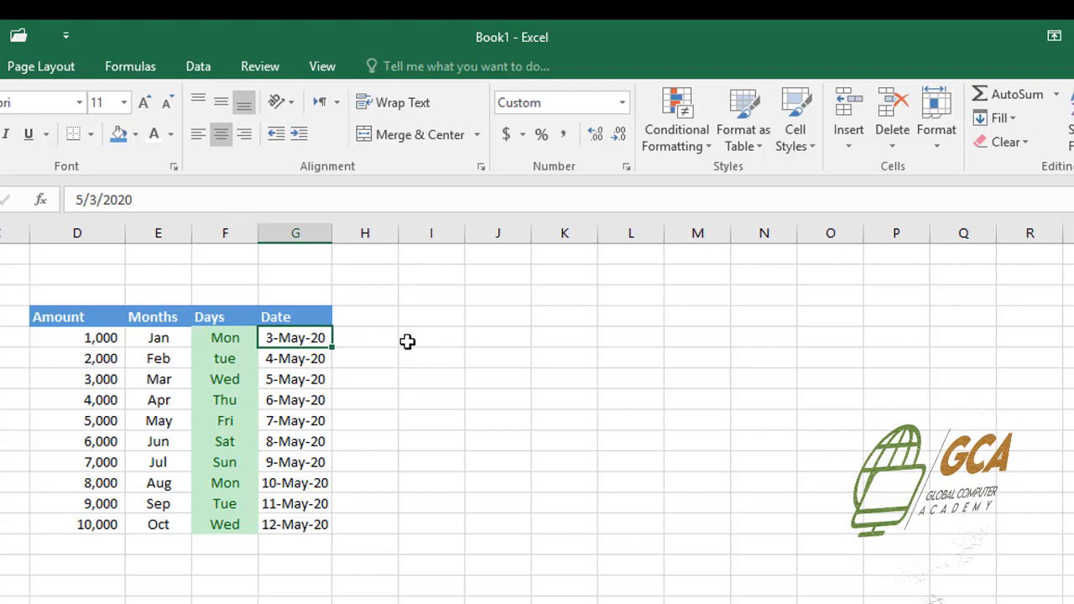
drag(299, 339, 295, 520)
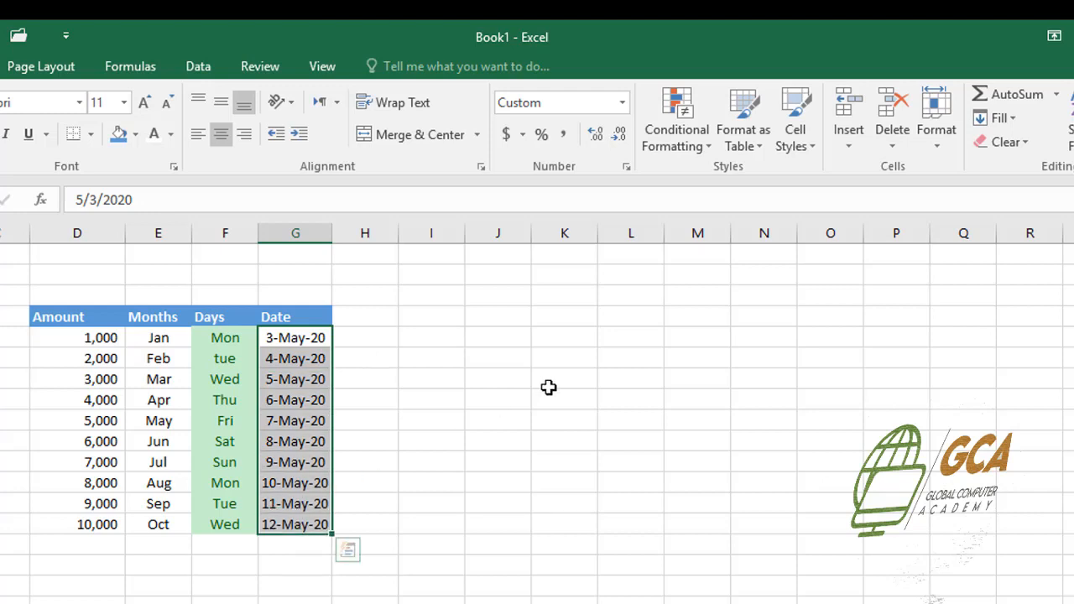
click(704, 143)
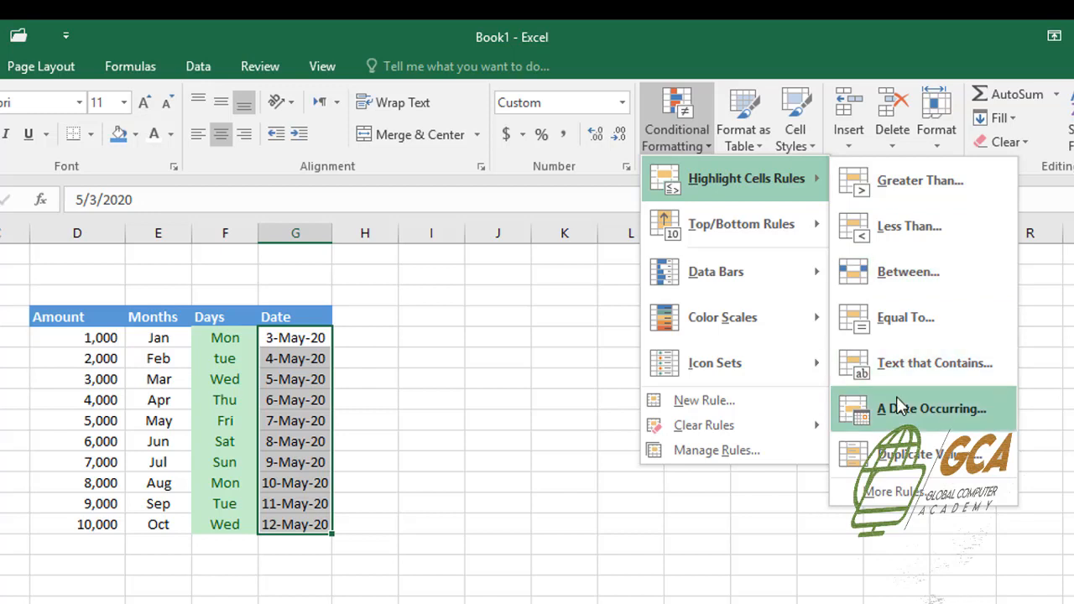
click(946, 420)
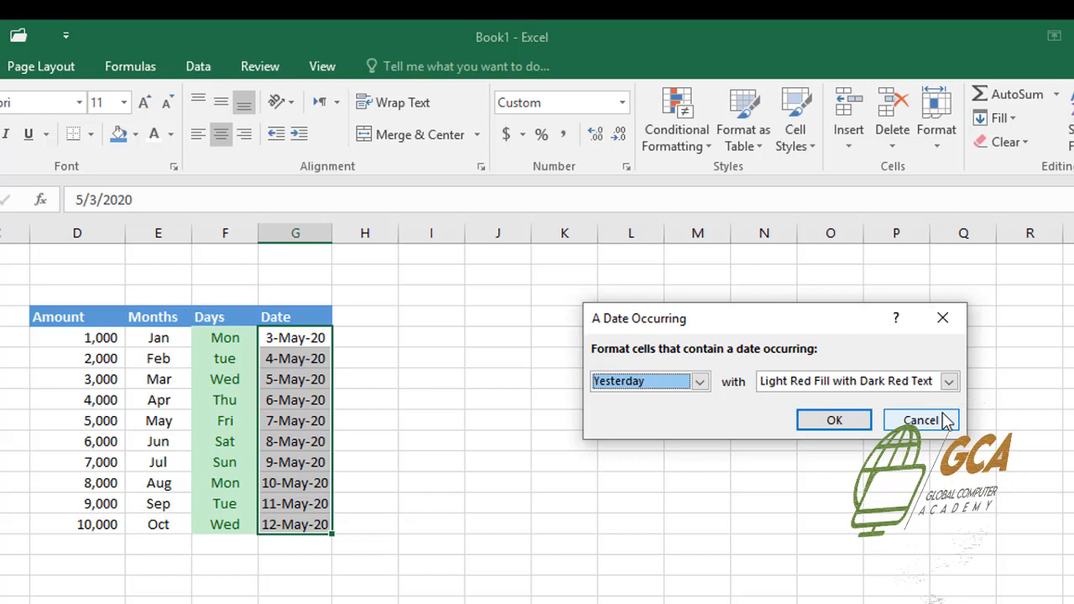
click(700, 382)
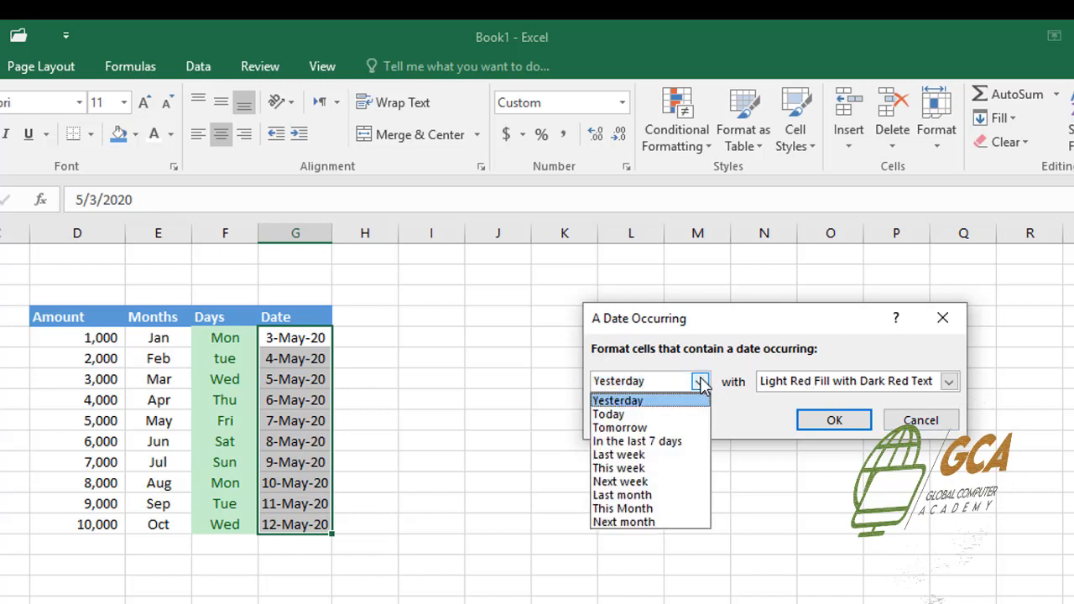
click(648, 483)
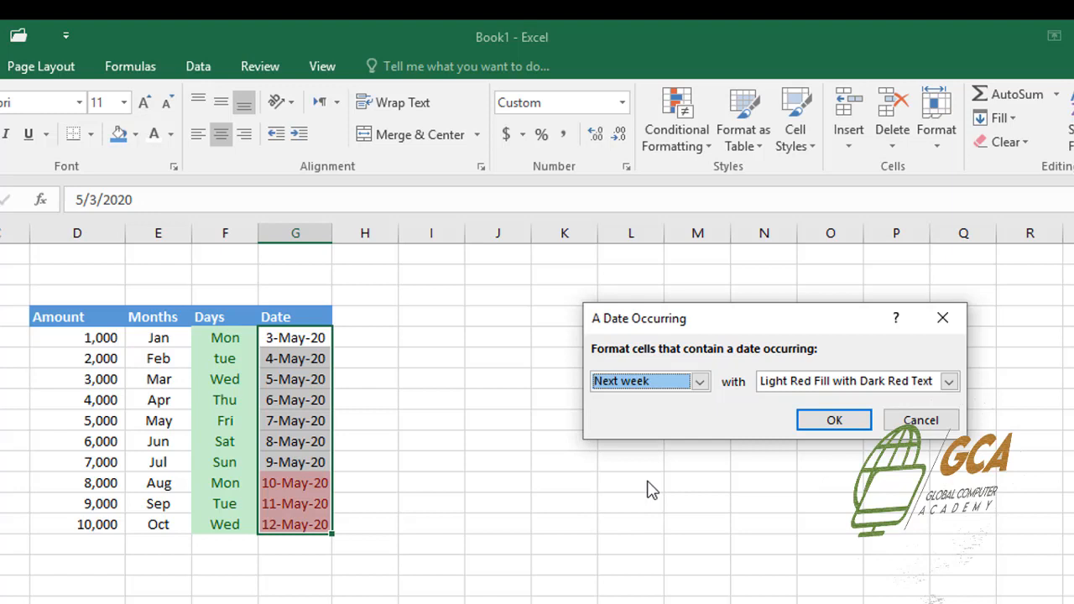
click(835, 422)
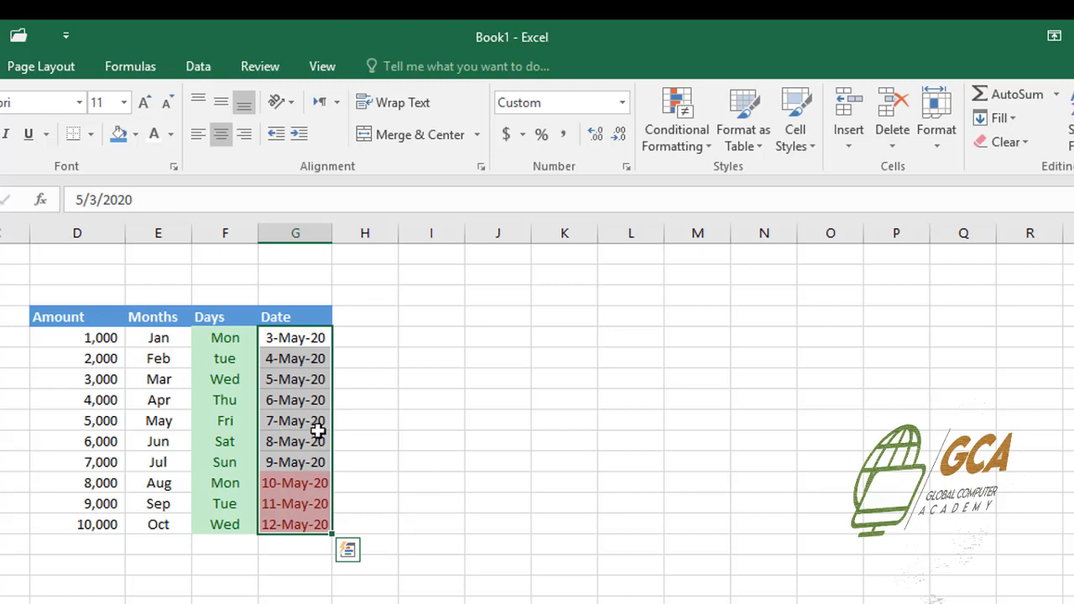
Open the conditional formatting options for the selected Date cells G5:G14
click(708, 147)
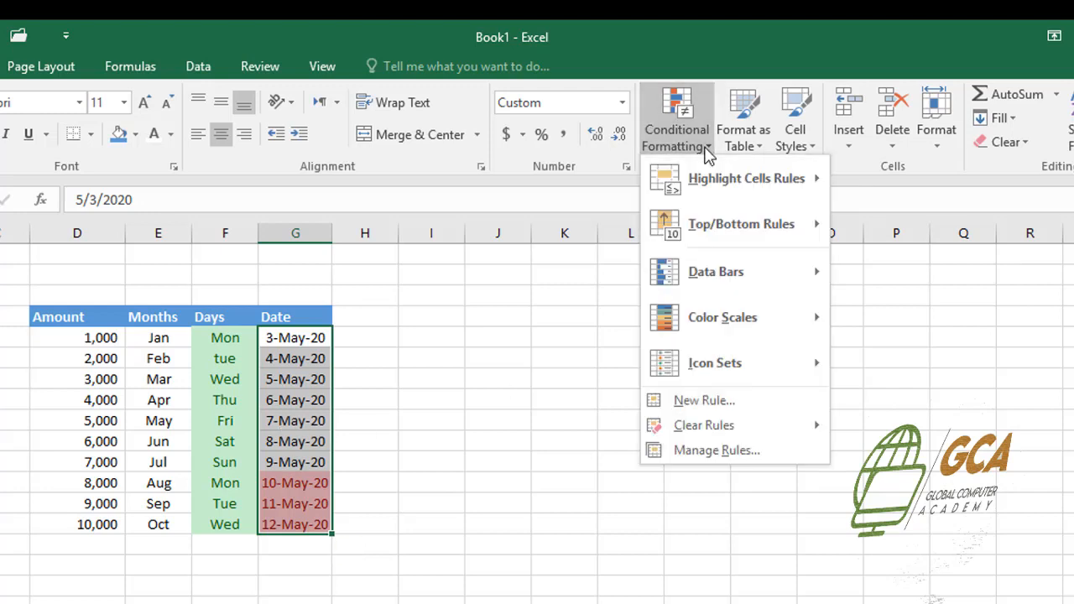